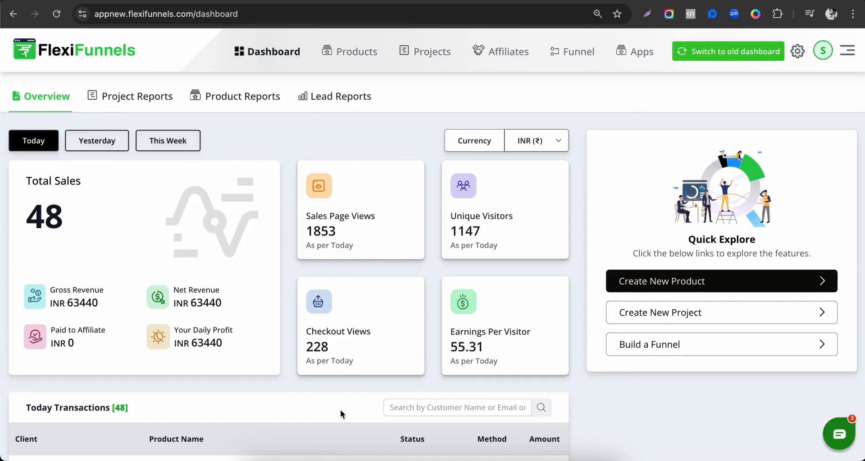
Open the Projects list, start creating a new project and review the available project types
click(428, 56)
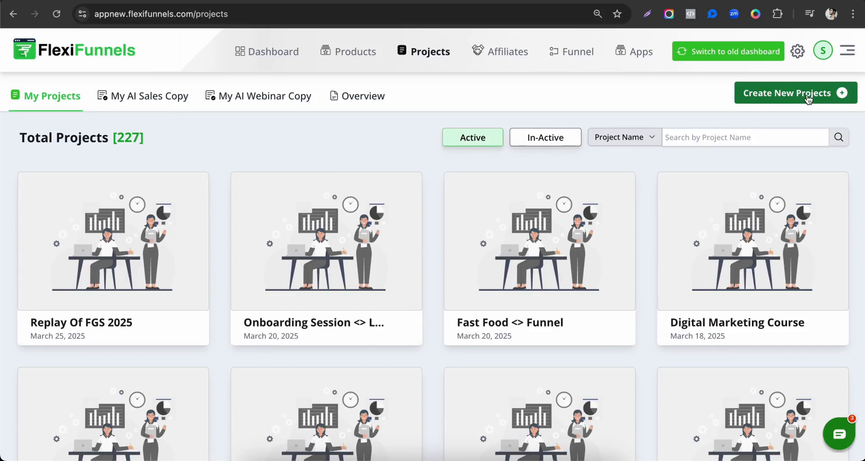
click(842, 98)
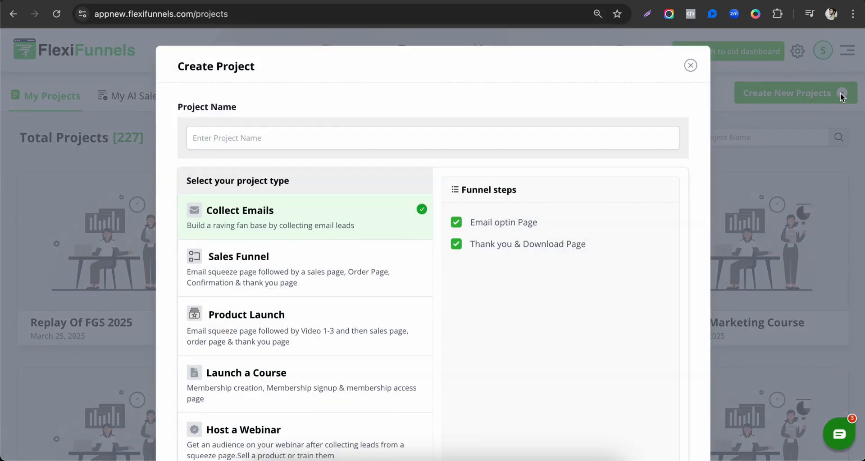
scroll(388, 297, down, 5)
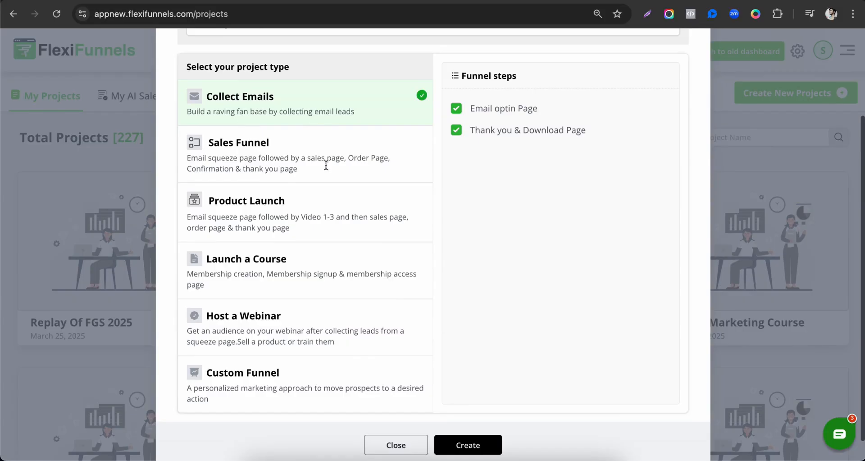
scroll(319, 288, up, 5)
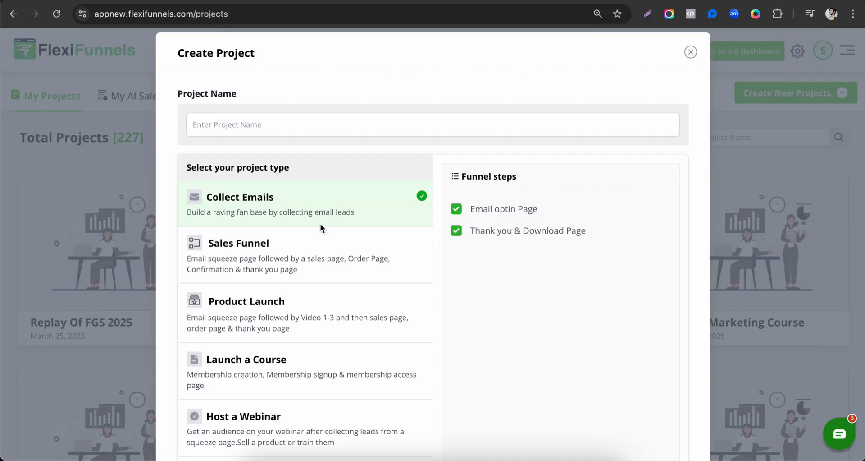
Compare the funnel steps of the Sales Funnel, Product Launch, Launch a Course, Host a Webinar and Custom Funnel project types
click(324, 266)
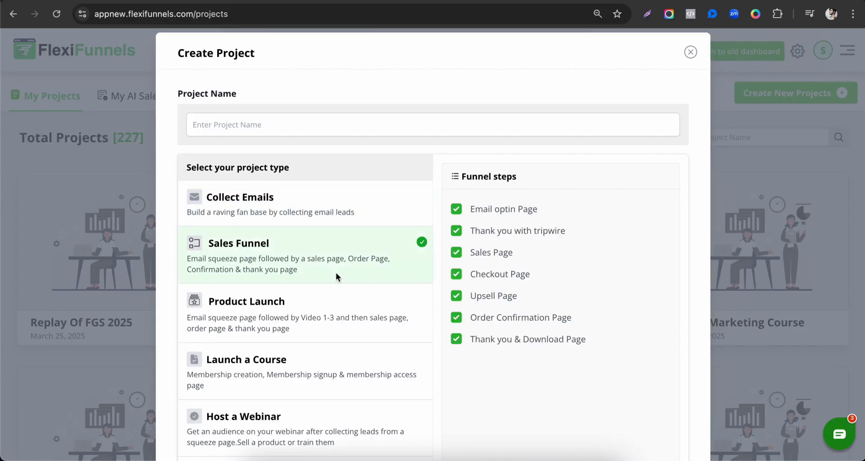
click(297, 333)
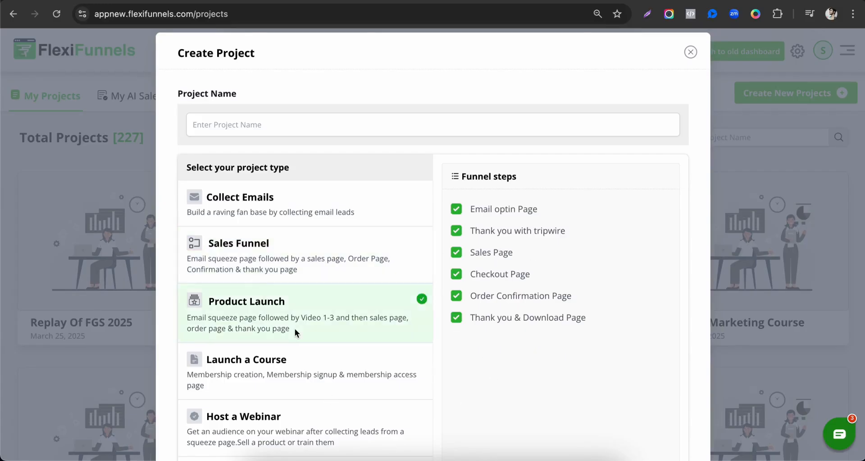
scroll(295, 328, down, 2)
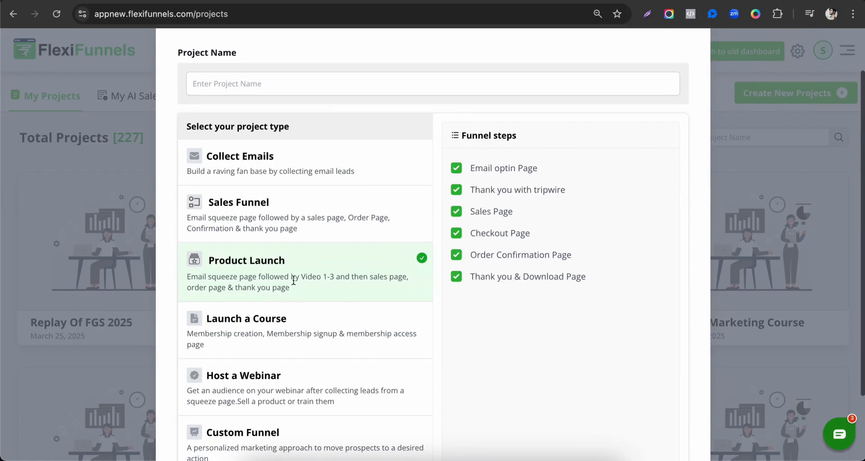
click(266, 298)
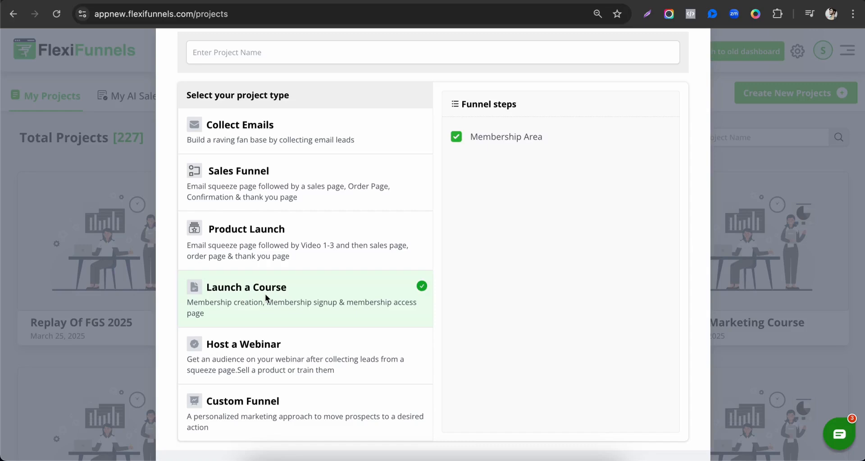
scroll(265, 324, down, 2)
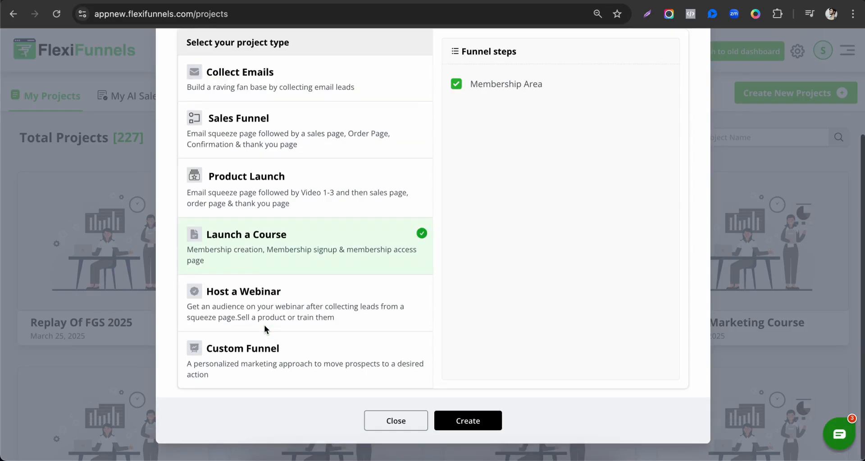
click(236, 296)
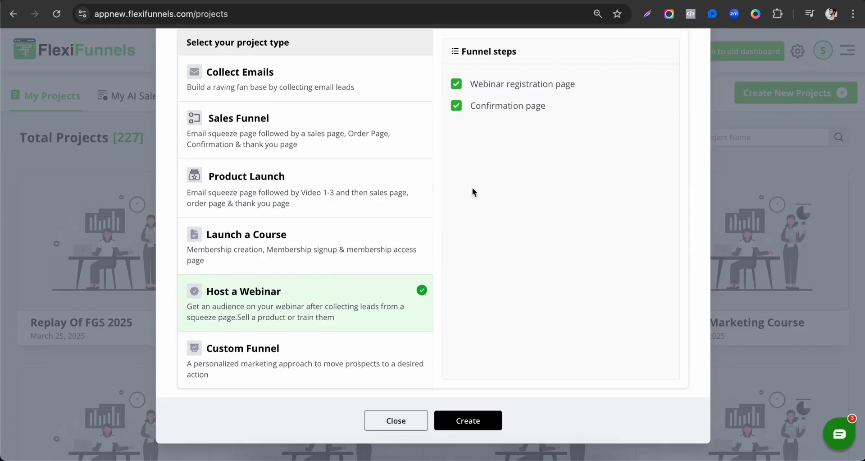
click(329, 349)
scroll(316, 246, up, 3)
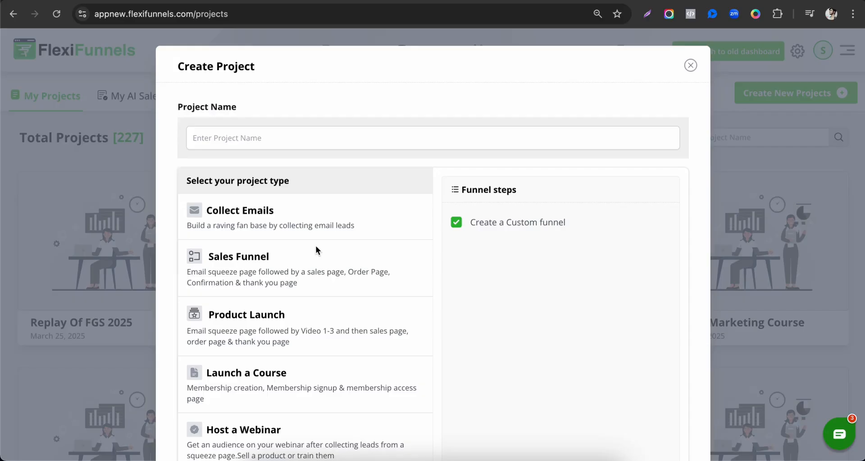
Create a Collect Emails project named "FlexiFunnels Landing Page" with the email optin and thank you pages included
click(306, 218)
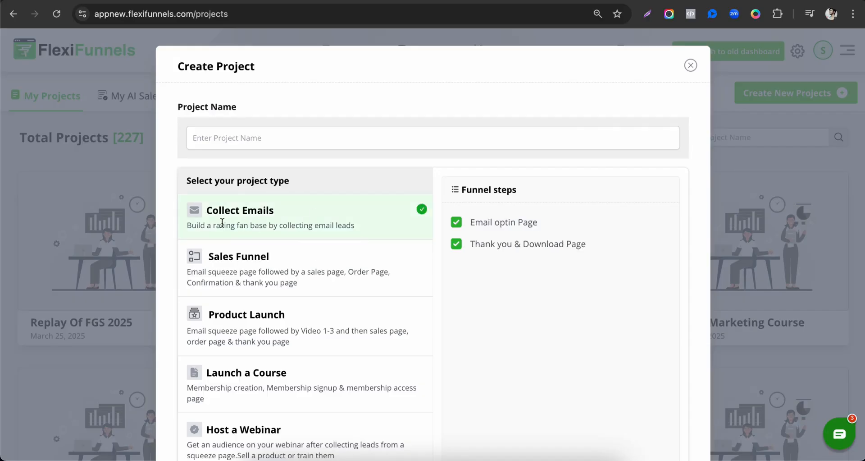
click(369, 146)
text(FlexiFunne)
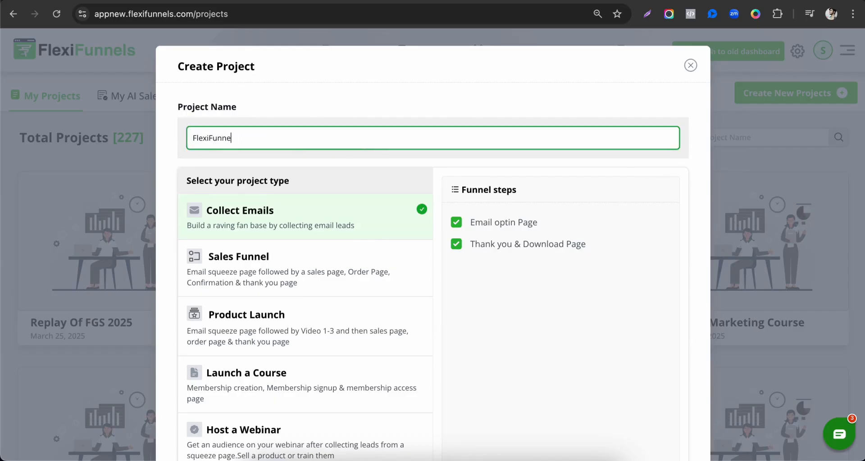
text(ls Landing Page)
scroll(396, 231, down, 3)
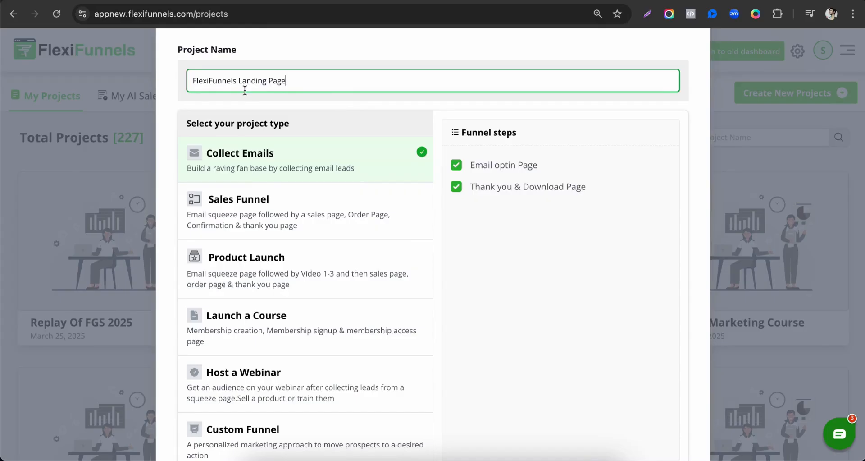
scroll(445, 155, down, 2)
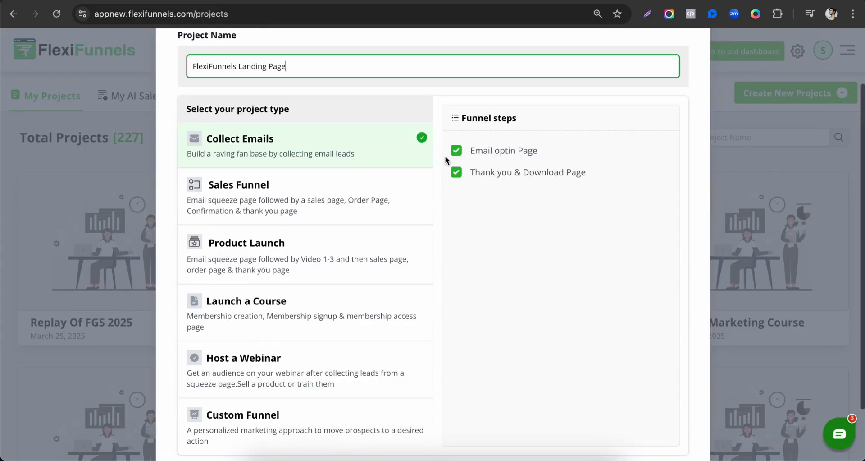
scroll(459, 162, down, 2)
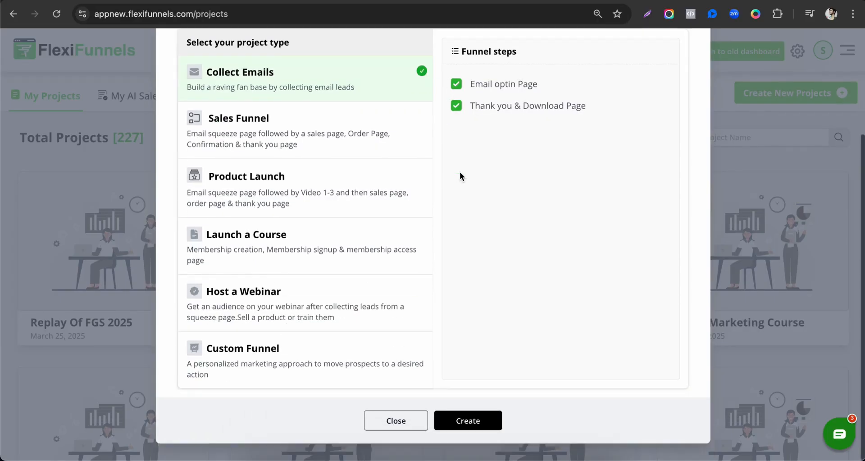
click(468, 424)
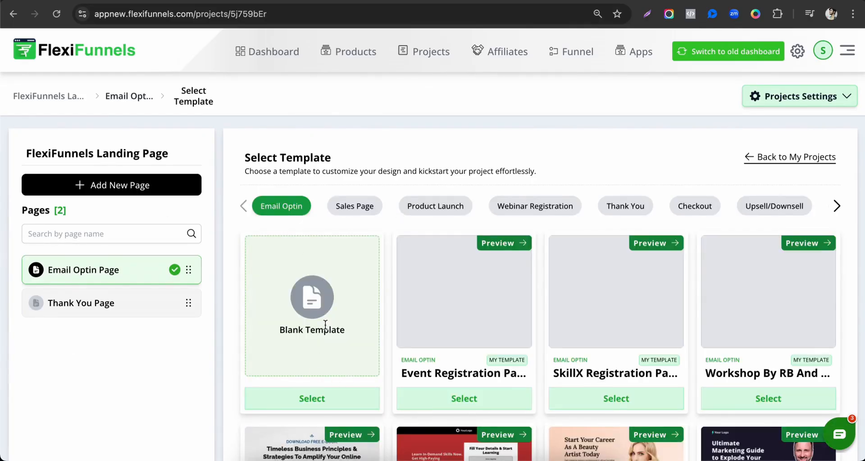
Browse the Email Optin templates on the first, third and fourth result pages
scroll(325, 324, down, 3)
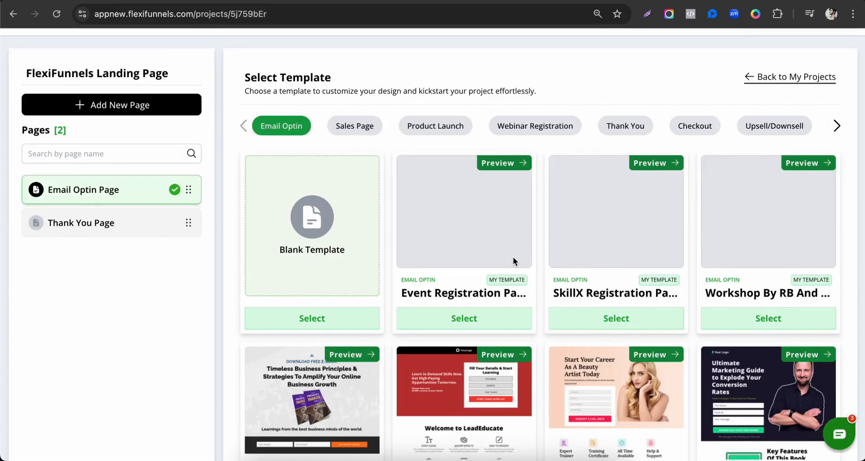
scroll(496, 268, down, 1)
scroll(505, 307, down, 2)
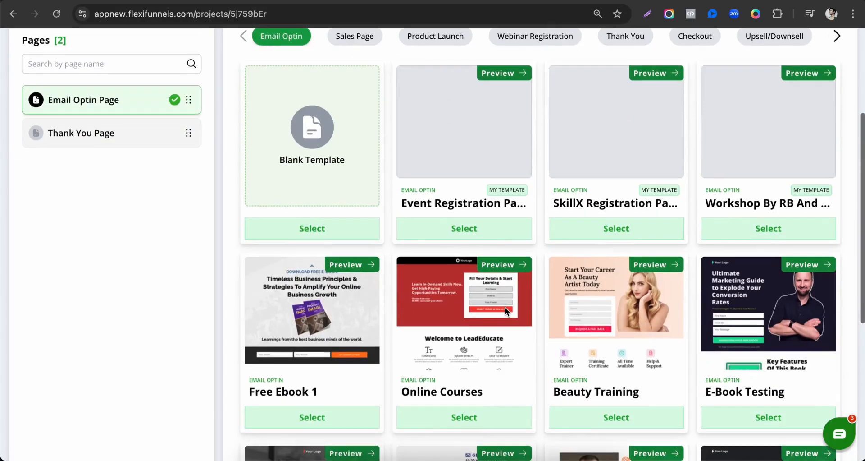
scroll(404, 386, down, 4)
drag(402, 260, 452, 260)
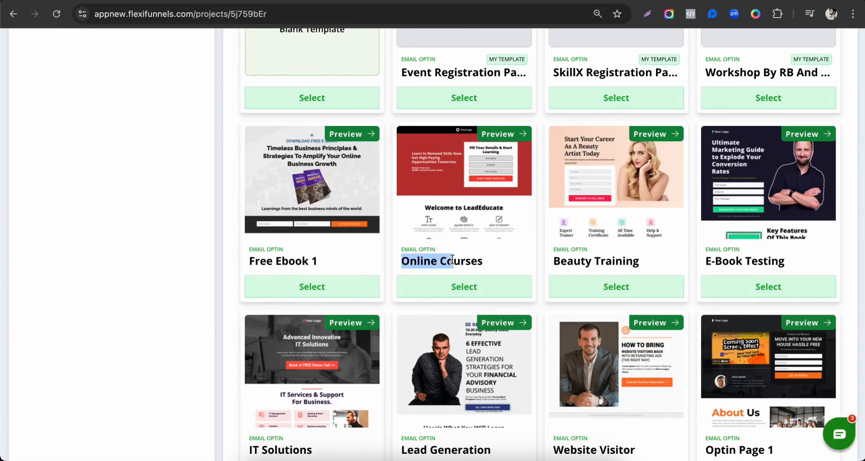
scroll(469, 261, down, 5)
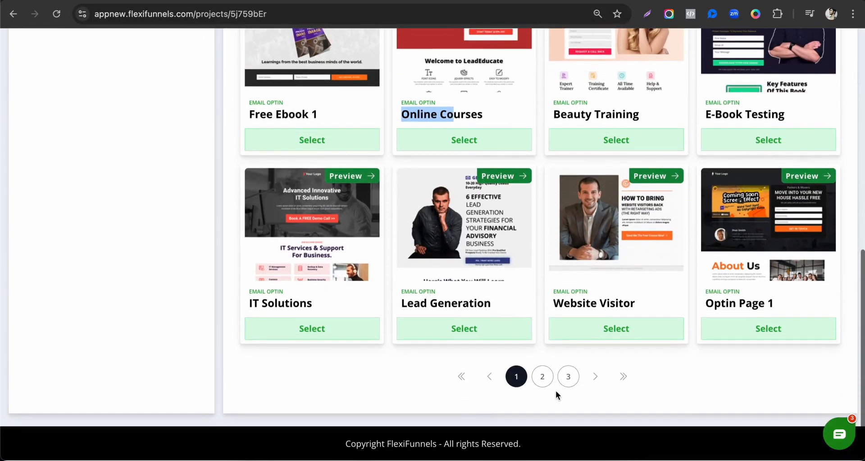
click(568, 376)
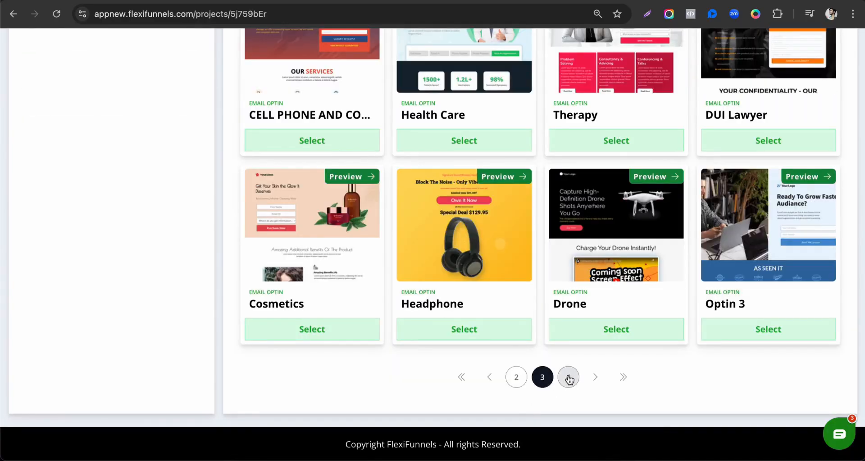
click(568, 376)
scroll(456, 164, up, 3)
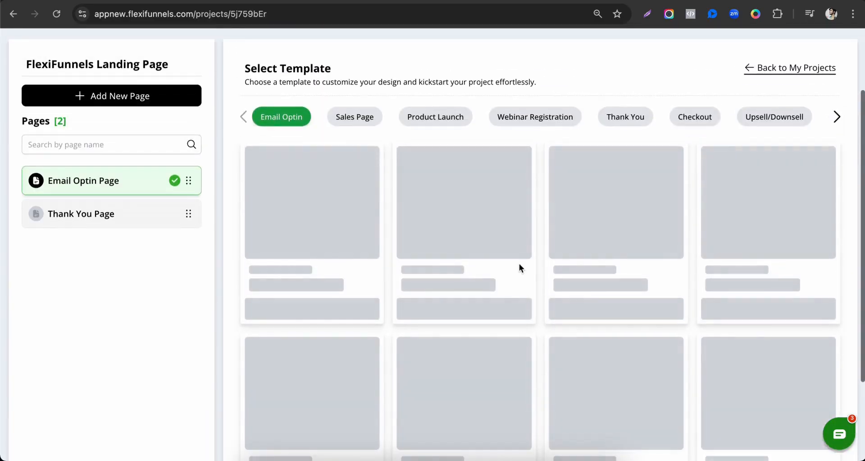
scroll(646, 180, down, 7)
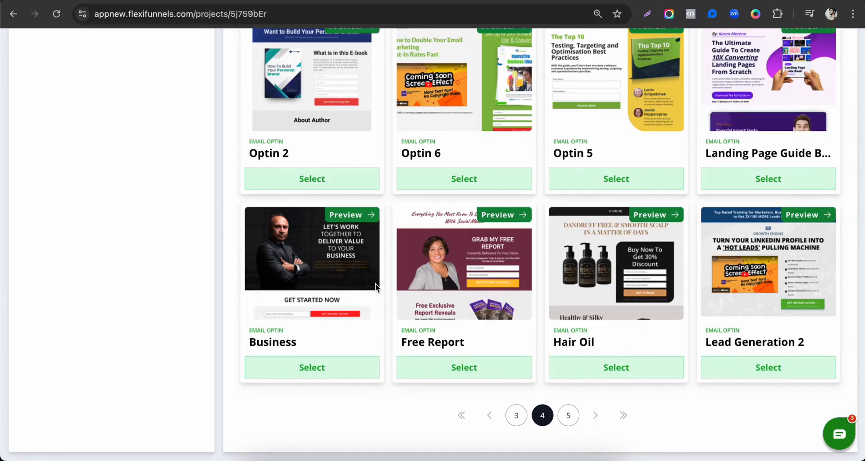
scroll(415, 256, up, 15)
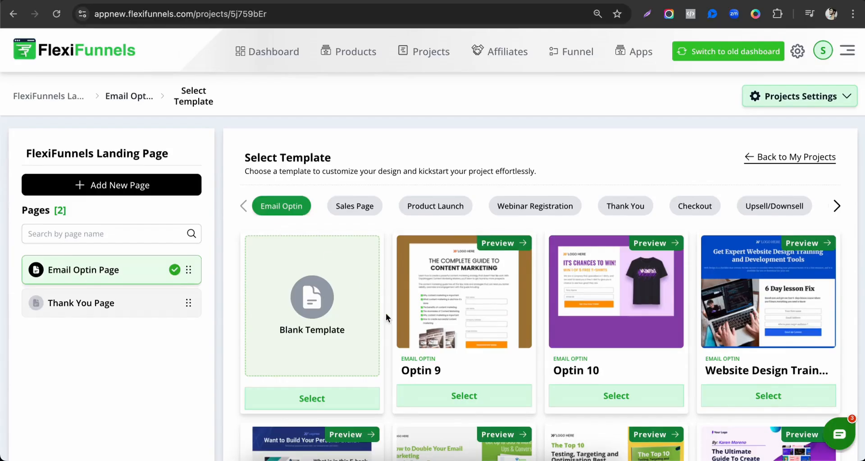
Examine the Sales Page, Product Launch and Webinar Registration templates and look through the remaining template categories
click(354, 207)
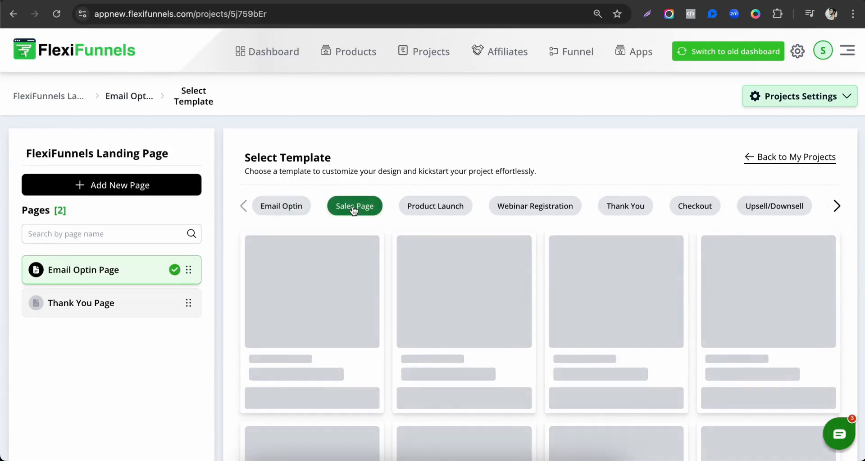
scroll(456, 291, down, 2)
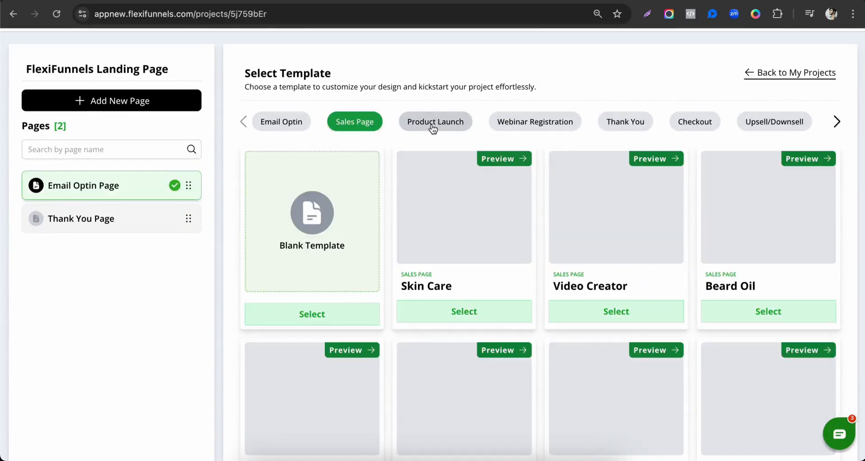
click(433, 126)
click(572, 125)
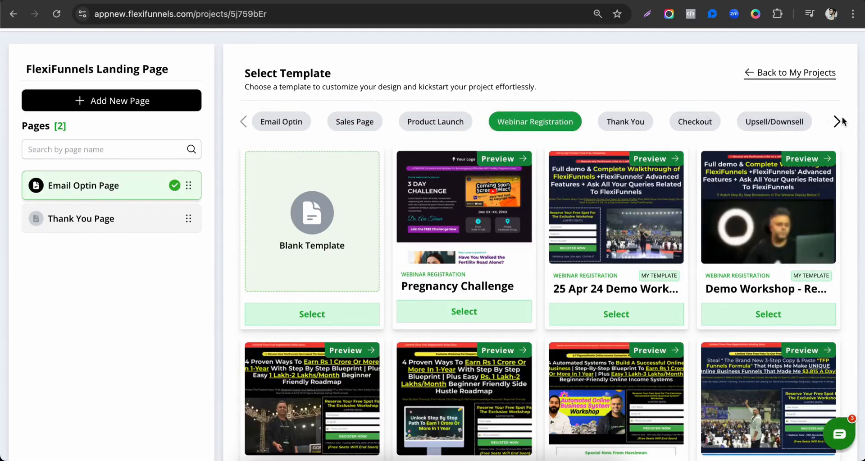
click(836, 123)
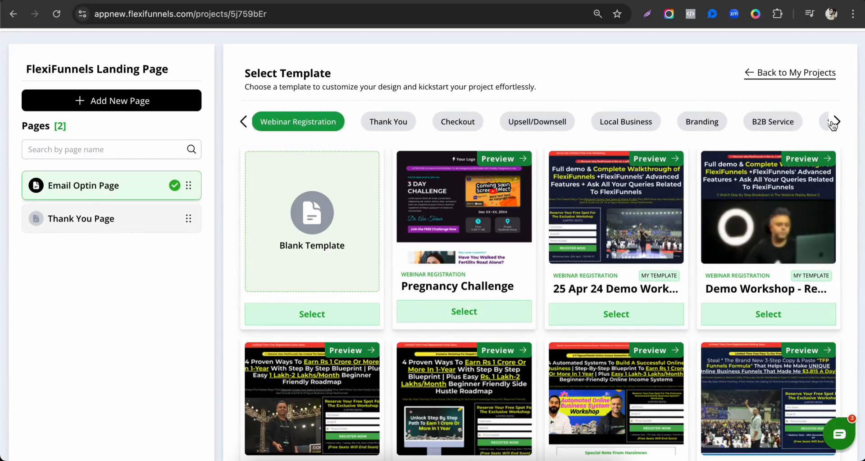
click(836, 123)
click(834, 123)
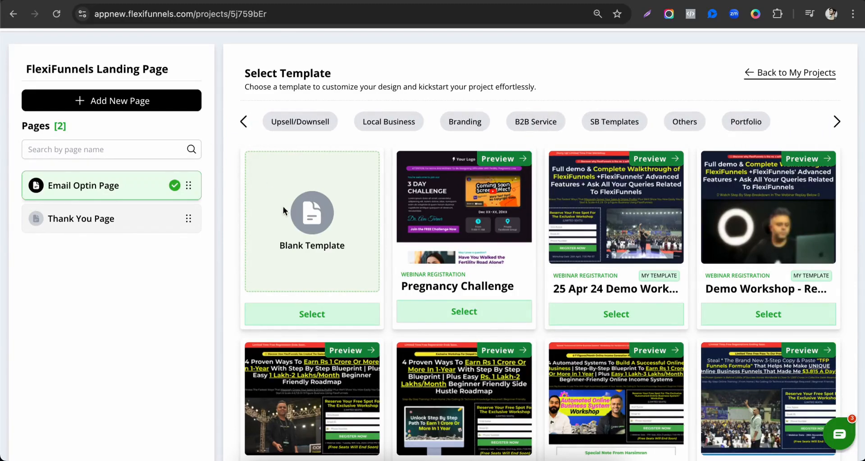
click(243, 125)
click(241, 128)
click(242, 128)
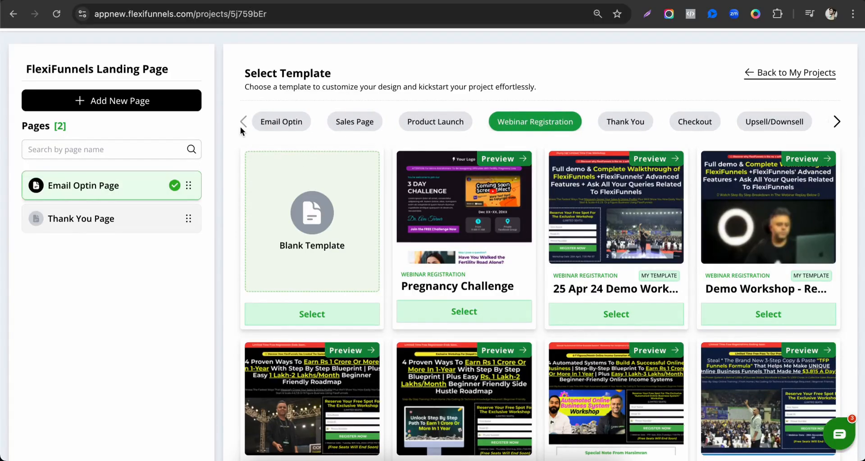
Return to the Email Optin templates and apply the Blank Template to the Email Optin Page
click(283, 122)
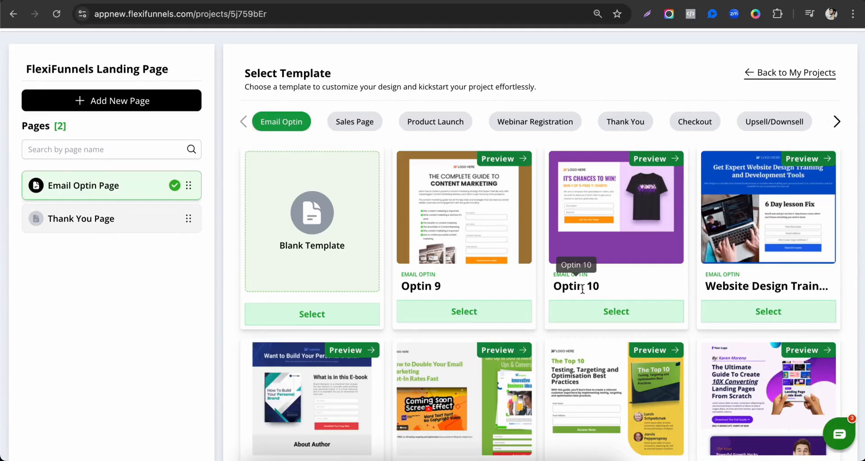
scroll(326, 145, down, 1)
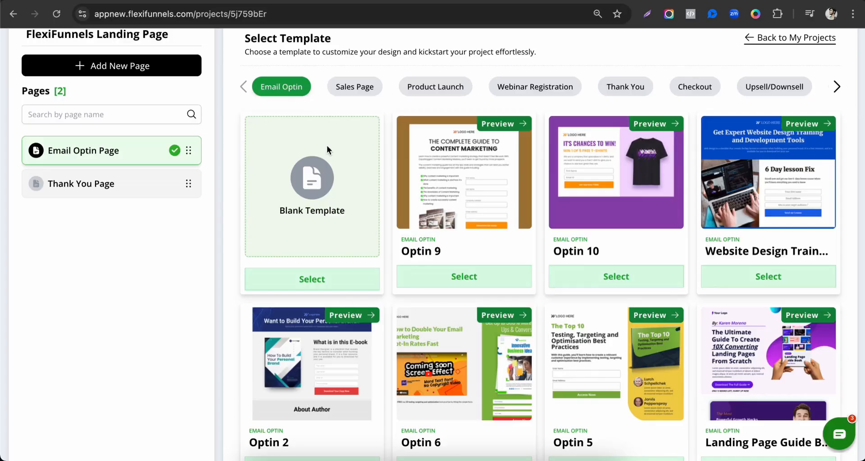
scroll(326, 145, up, 1)
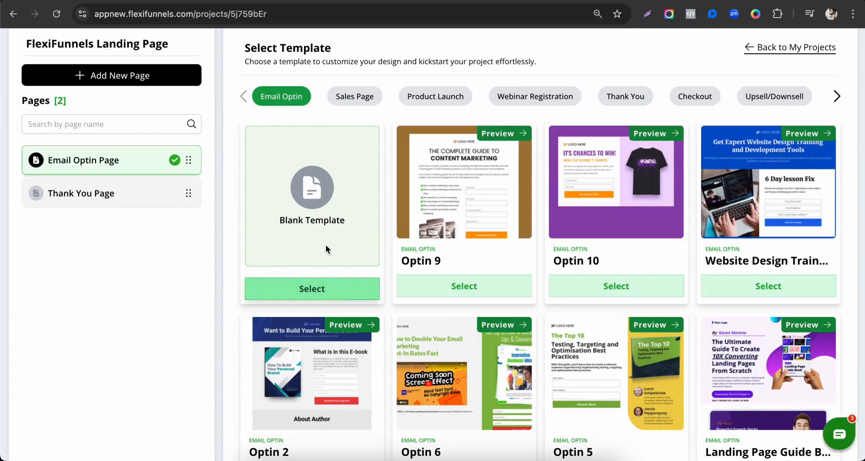
click(321, 291)
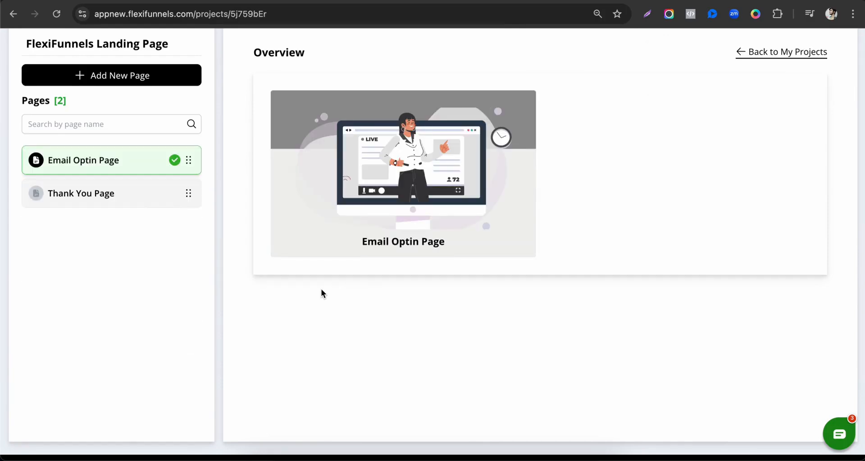
Open the Email Optin Page in the page editor and check the built-in design blocks
mouse_move(301, 186)
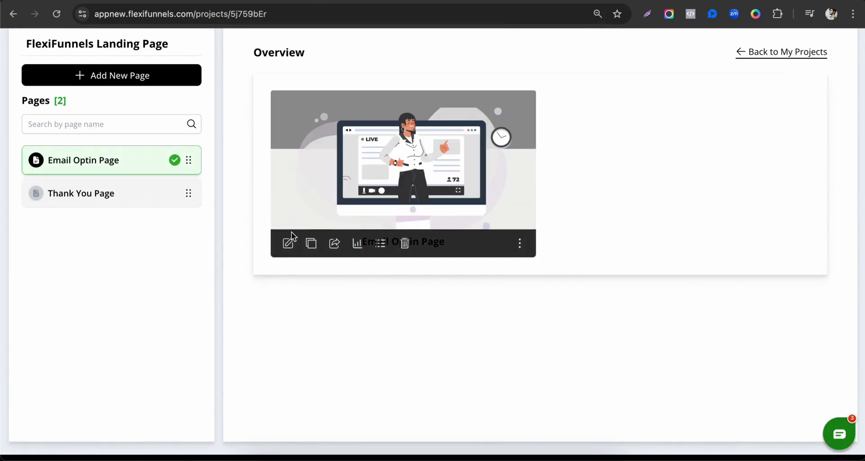
click(291, 246)
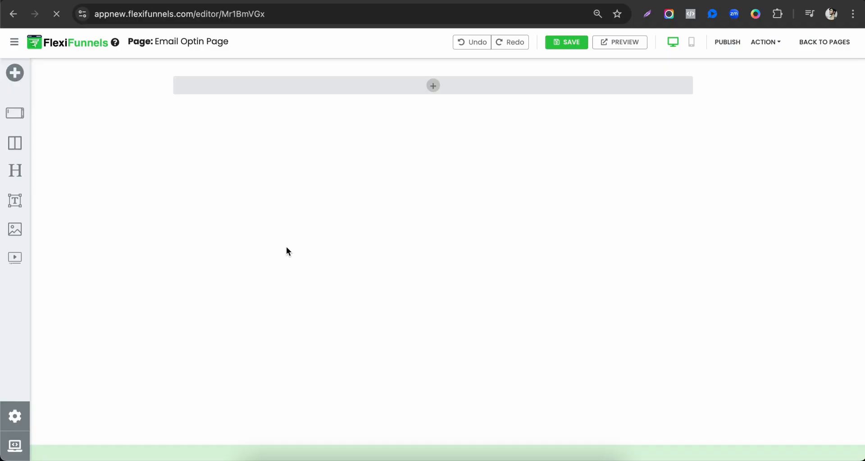
click(448, 93)
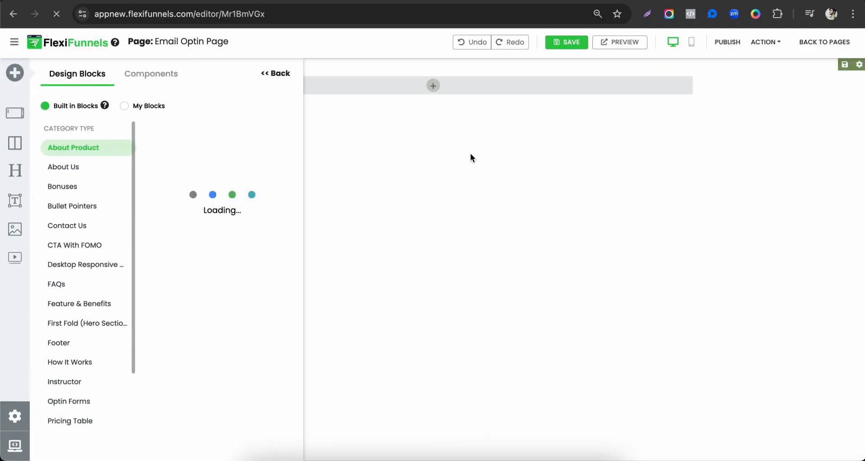
click(275, 74)
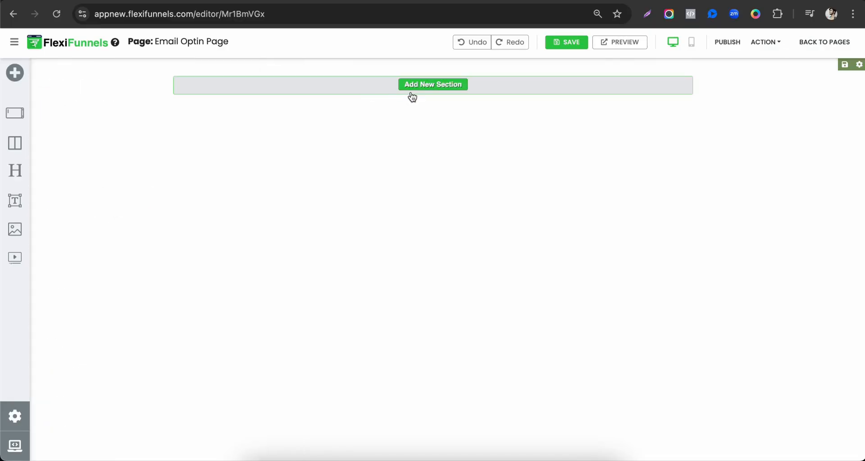
Add a section with a row to the blank page and place a Headline element in it
click(411, 90)
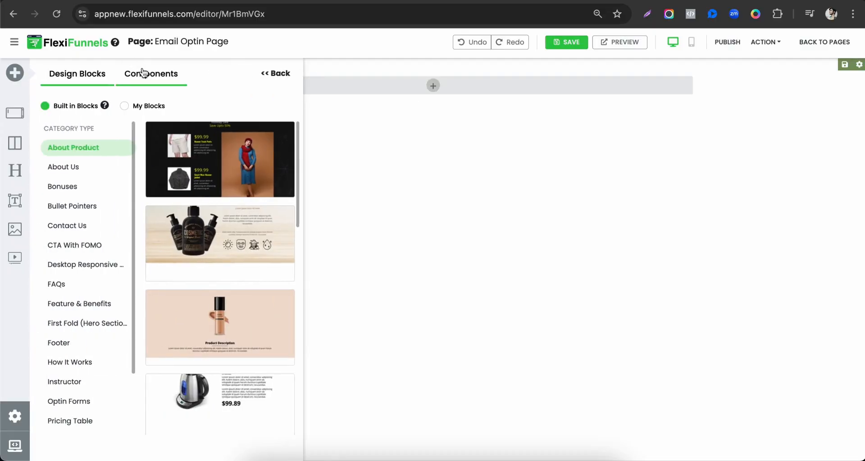
click(133, 73)
drag(57, 167, 435, 79)
click(434, 80)
drag(104, 170, 440, 89)
click(440, 89)
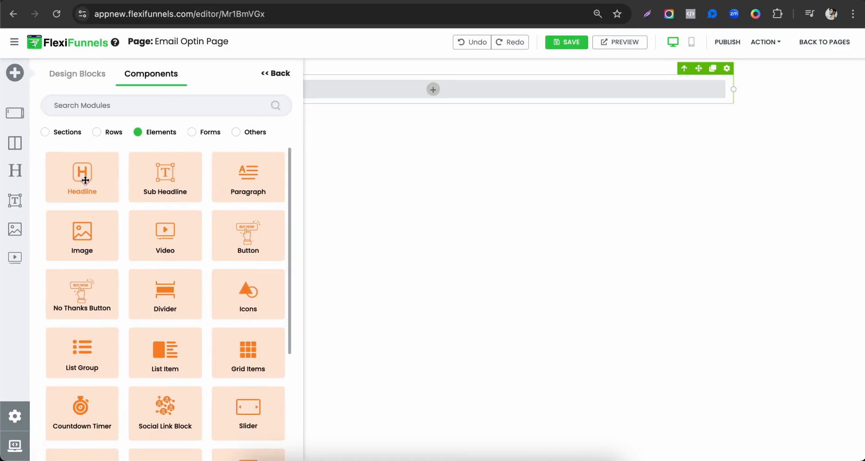
drag(81, 180, 451, 90)
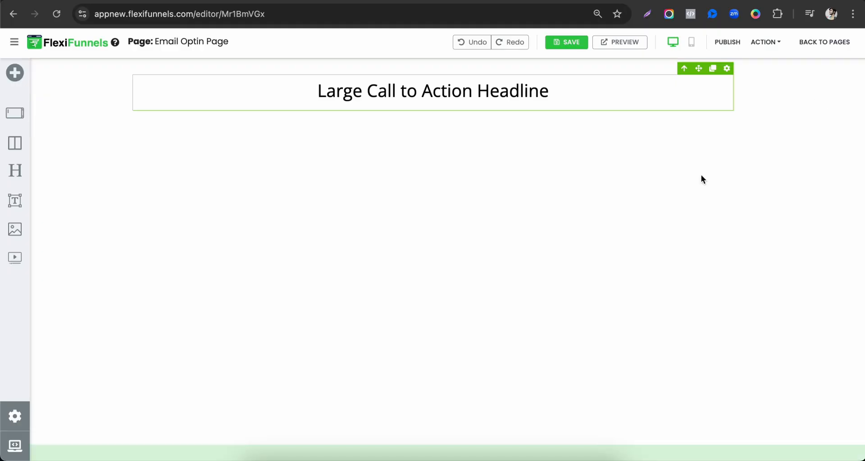
click(457, 89)
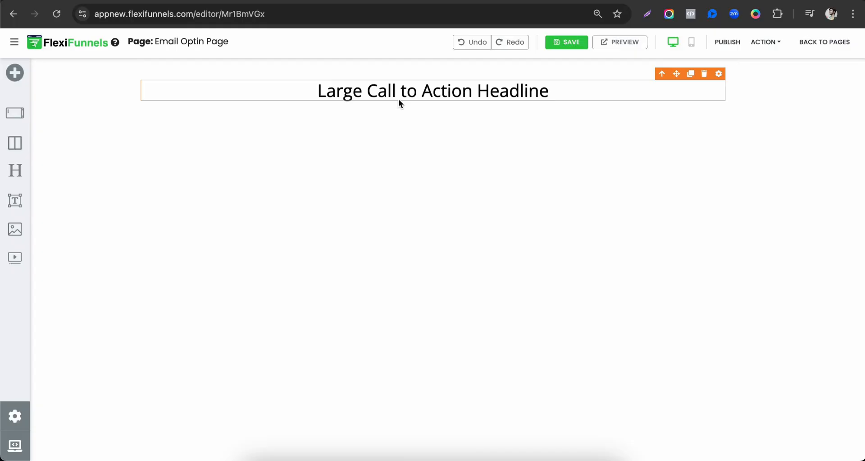
Replace the headline's placeholder text with "Here is the my first landing Page"
drag(154, 42, 212, 43)
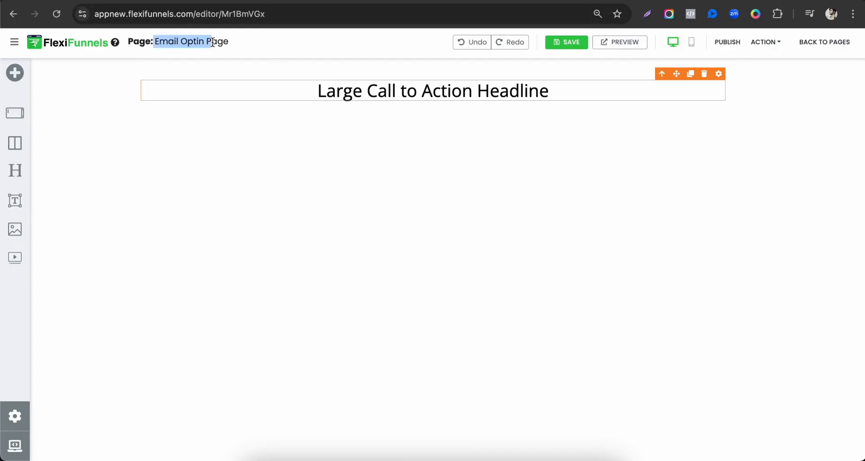
triple_click(405, 90)
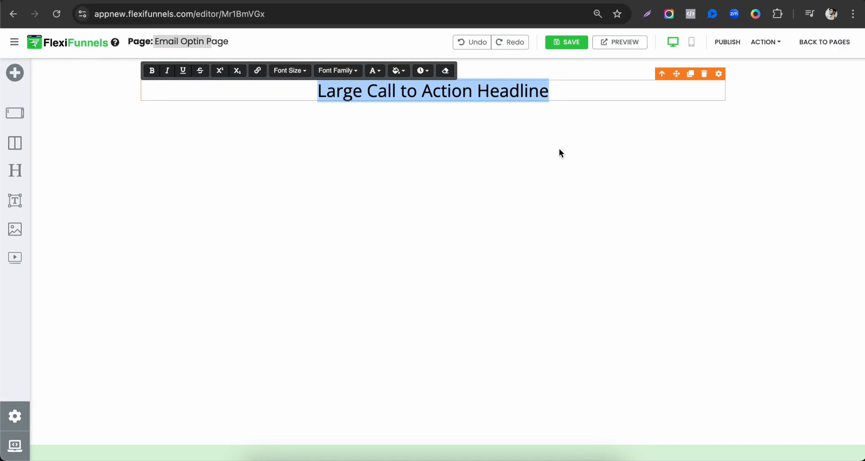
text(Si)
key(BackSpace)
key(BackSpace)
text(Here )
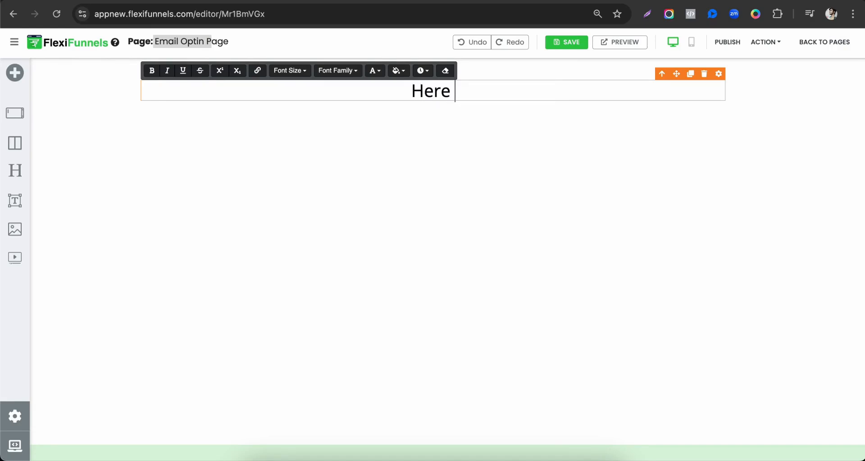
text(is the my fi)
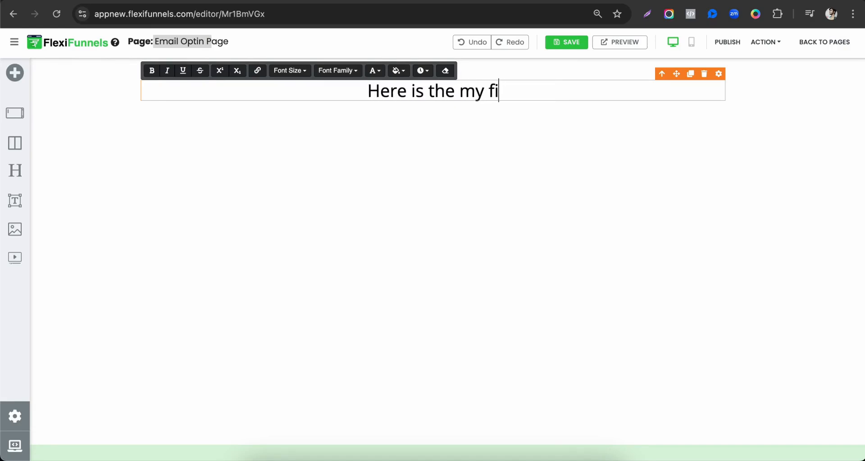
text(rst landing Page)
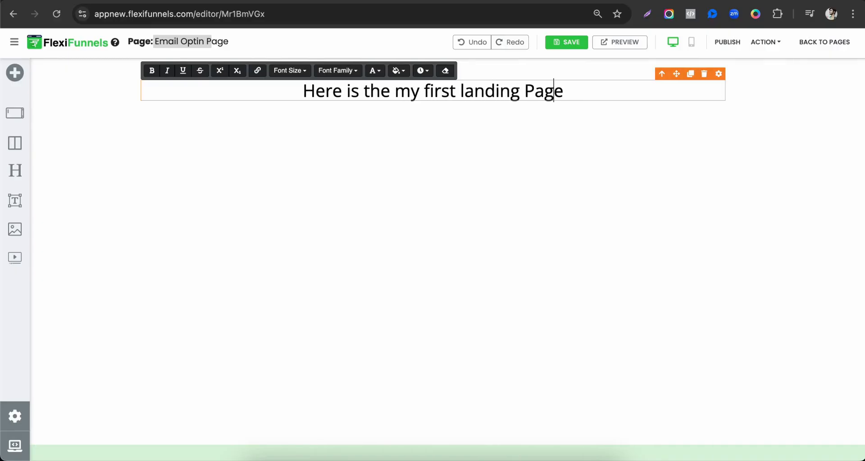
Correct the last word of the headline to lowercase "page"
key(Left)
key(Left)
key(BackSpace)
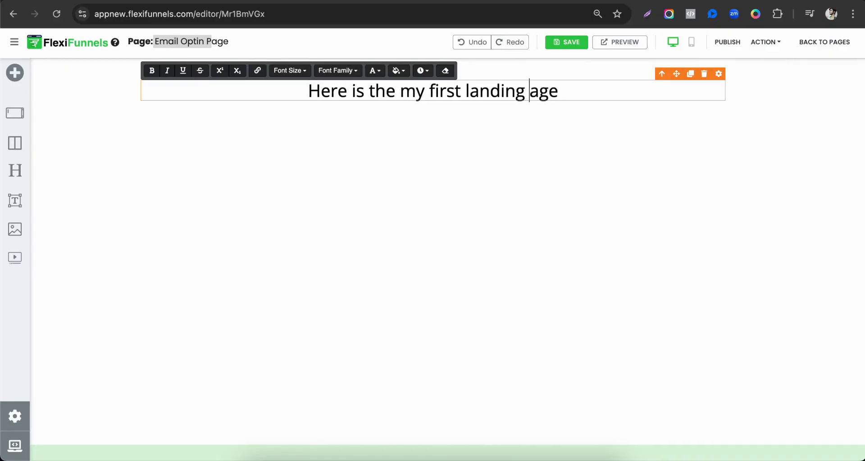
text(p)
key(Return)
key(BackSpace)
click(600, 152)
triple_click(545, 93)
click(586, 94)
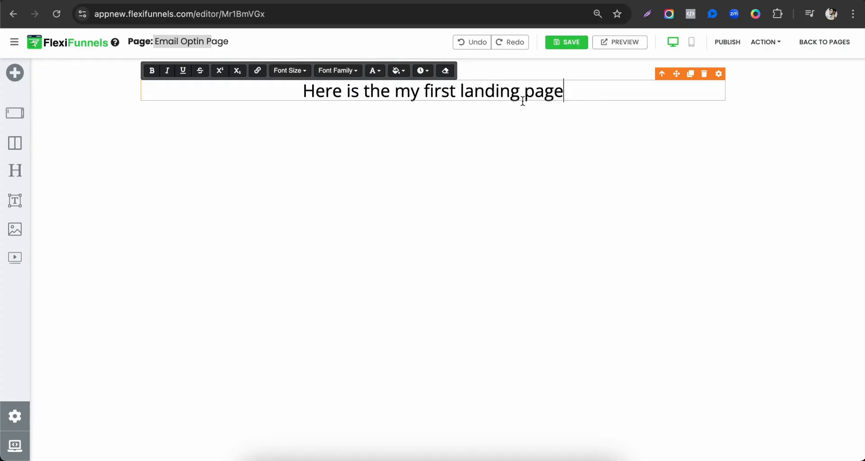
key(Return)
key(BackSpace)
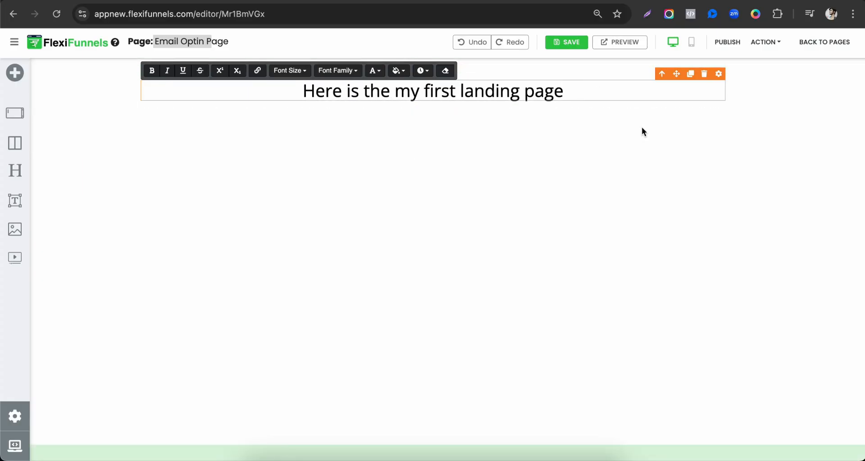
triple_click(513, 89)
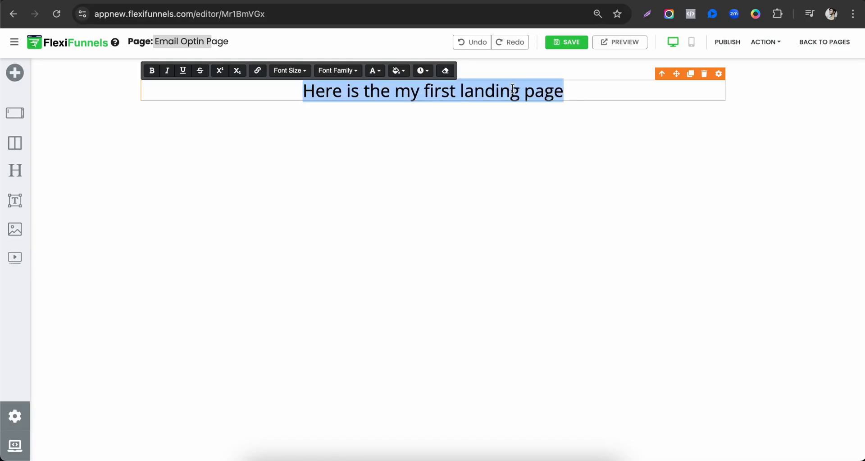
key(Right)
text(hsjad)
key(BackSpace)
key(BackSpace)
key(BackSpace)
key(BackSpace)
key(BackSpace)
key(BackSpace)
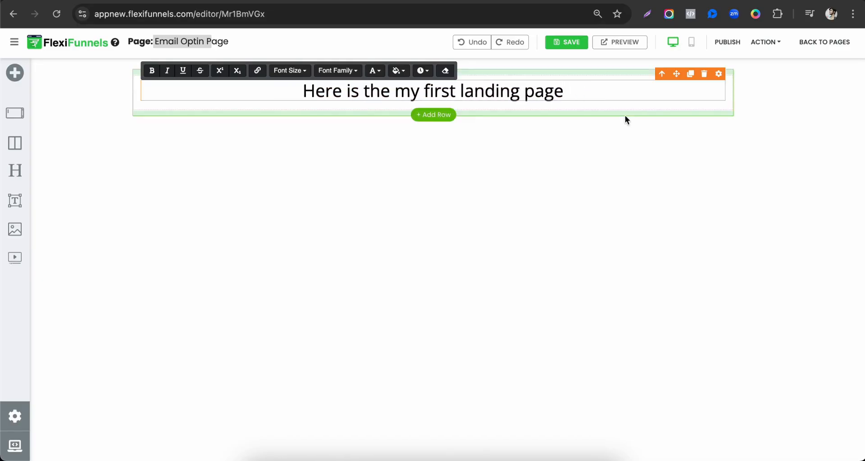
click(626, 115)
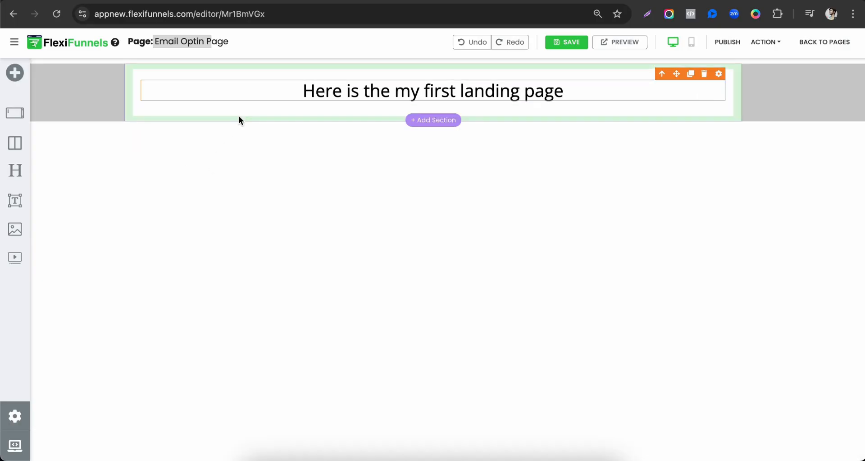
Open the headline's style settings and set its font family to Montserrat
triple_click(460, 90)
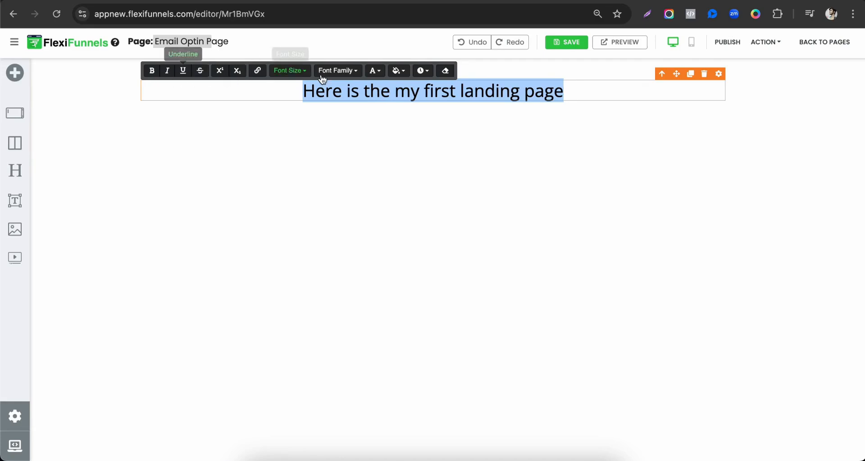
click(720, 75)
drag(727, 81, 727, 155)
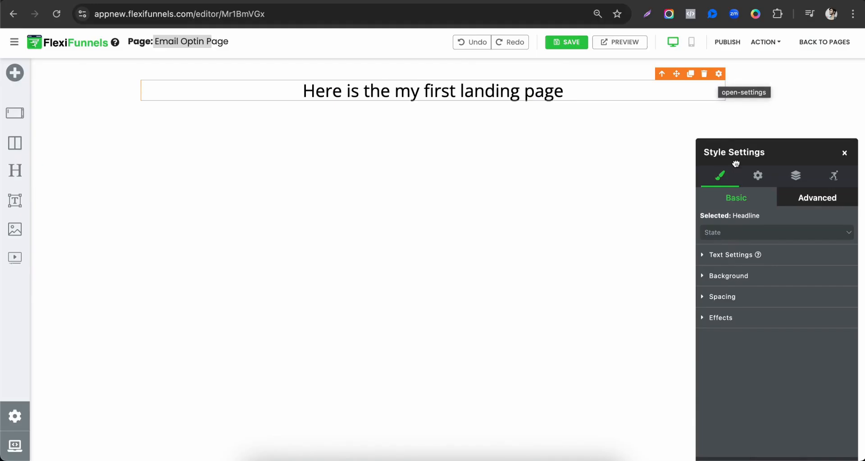
click(719, 74)
drag(739, 94, 401, 36)
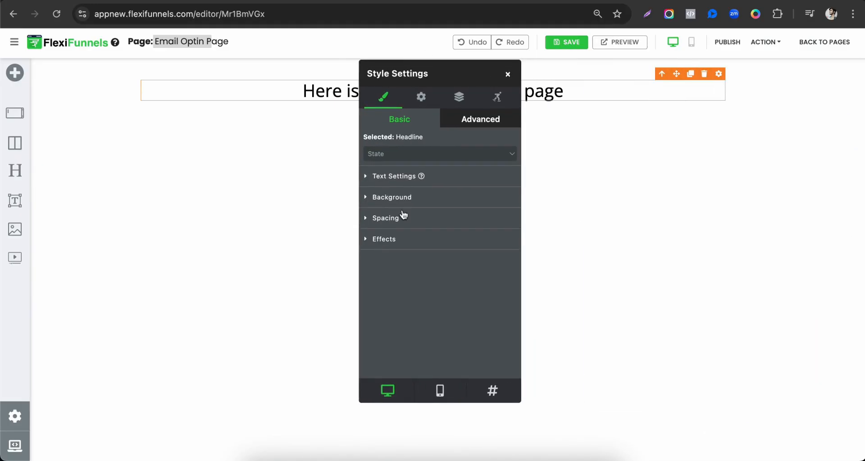
click(406, 177)
drag(453, 76, 751, 72)
click(707, 221)
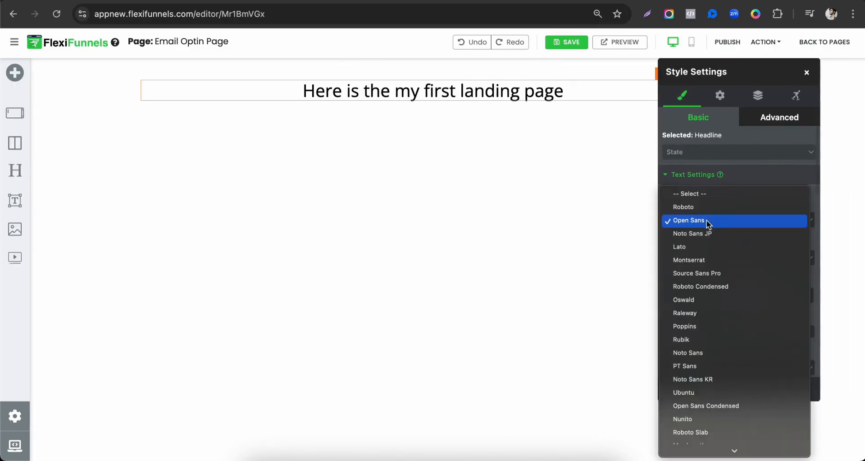
click(698, 257)
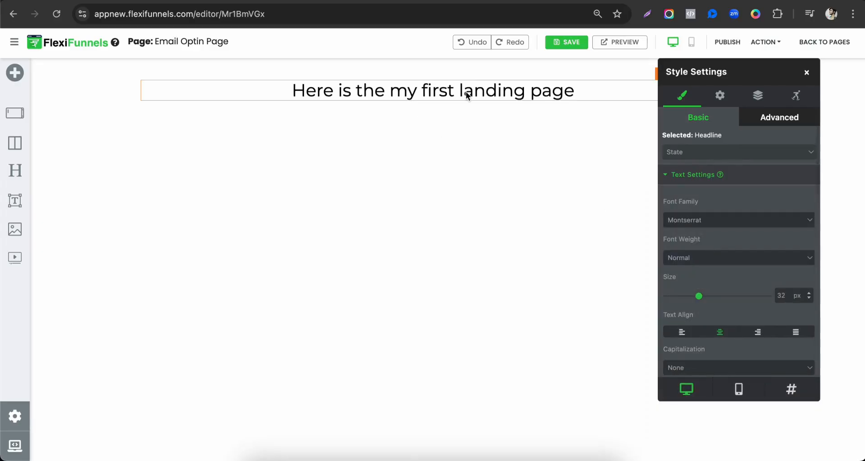
Set the headline's font weight to Bold and its size to 55 px
click(689, 258)
click(686, 297)
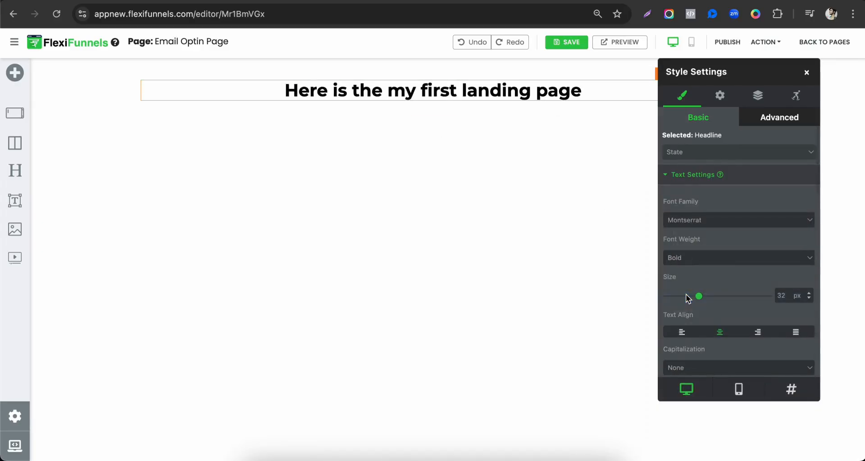
drag(699, 300, 724, 302)
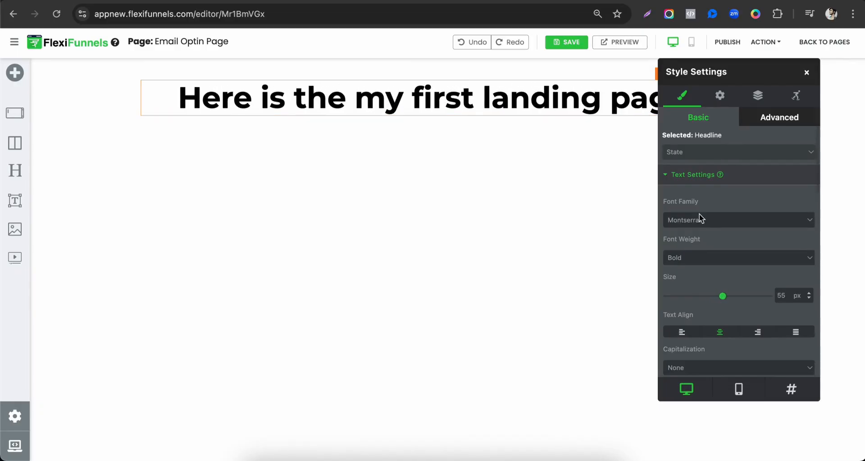
Change the headline's text colour to purple #7B1FA2
scroll(691, 196, down, 4)
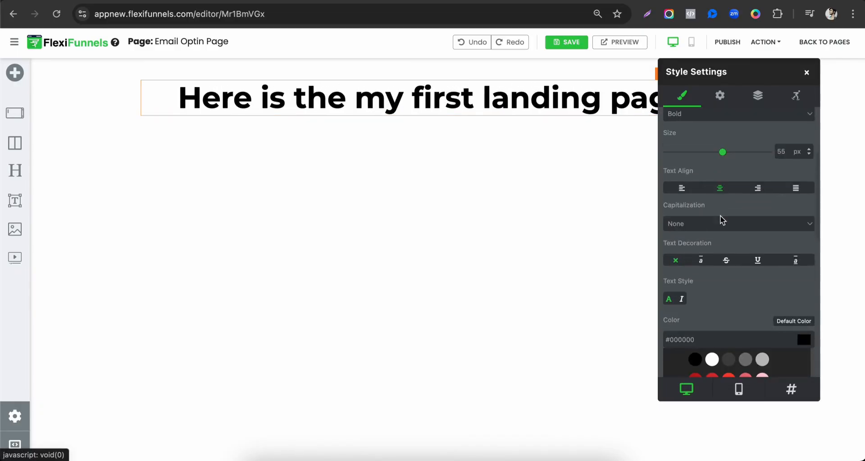
right_click(721, 266)
click(774, 288)
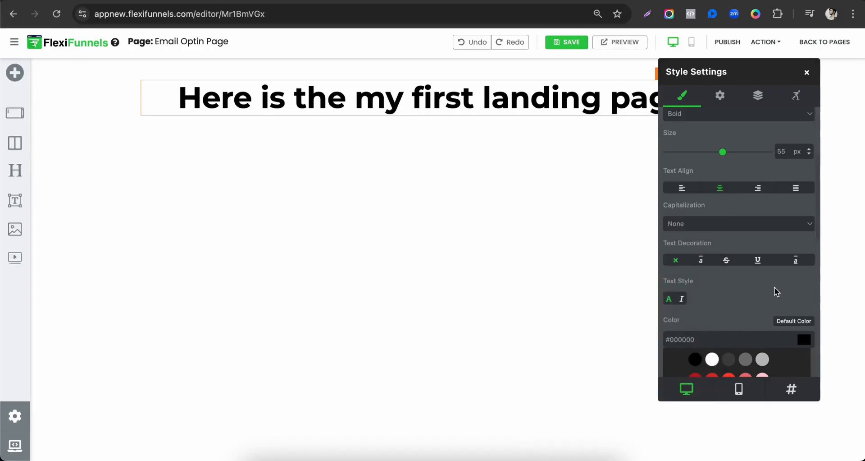
scroll(774, 288, down, 5)
click(696, 183)
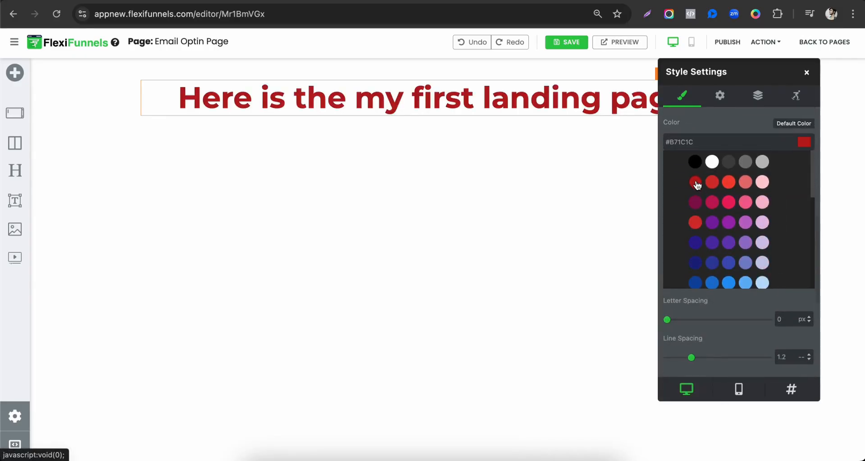
click(712, 224)
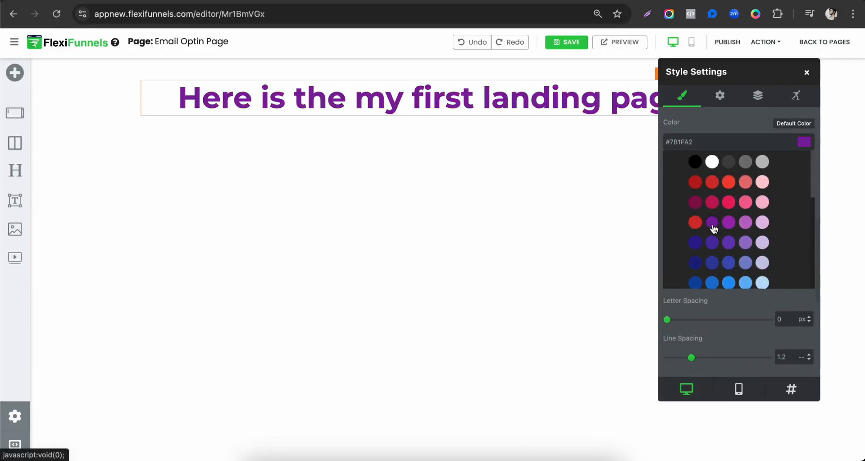
scroll(729, 268, down, 3)
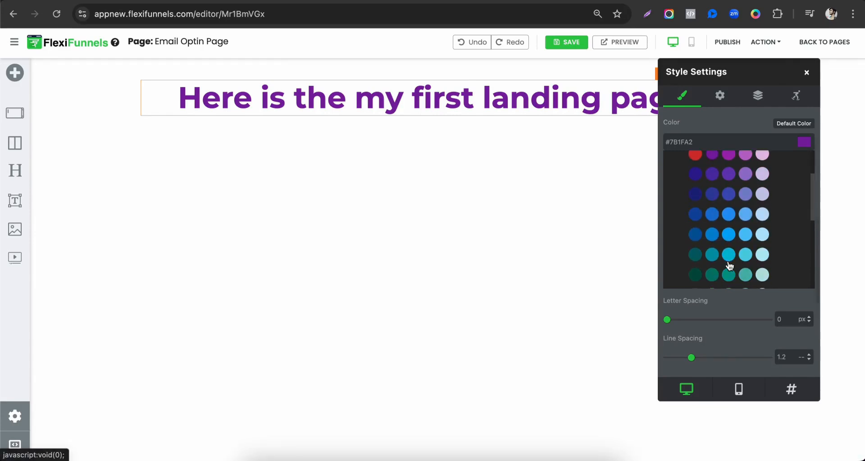
right_click(726, 296)
click(751, 299)
Apply the text shadow preset with 2 px horizontal, 2 px vertical and 2 px blur to the headline
scroll(750, 298, down, 5)
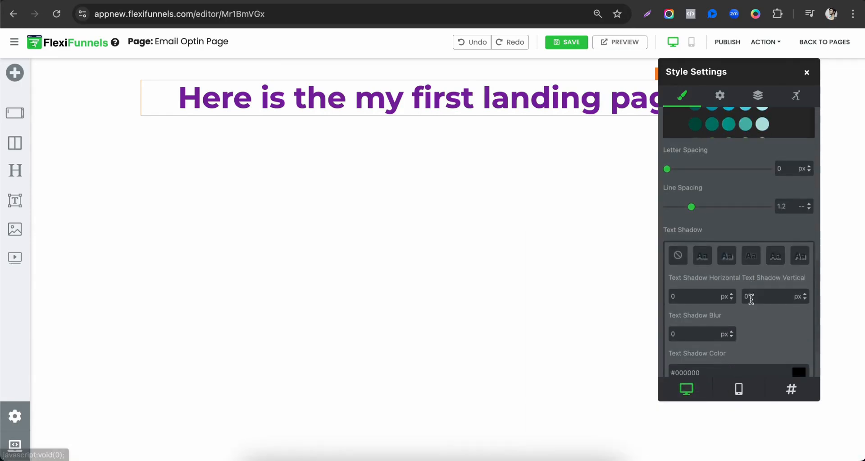
click(729, 200)
click(705, 202)
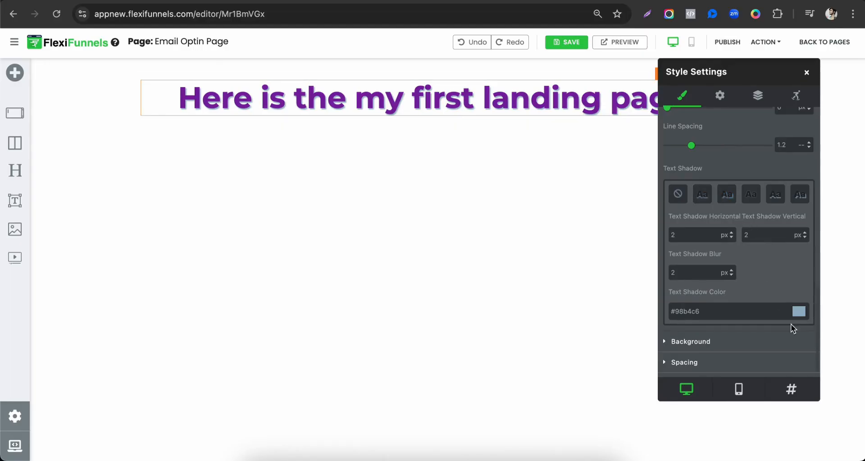
Set the headline's text shadow colour to black #000000
click(799, 312)
mouse_move(724, 151)
mouse_down()
mouse_move(756, 140)
mouse_move(772, 174)
mouse_move(753, 175)
mouse_move(756, 194)
mouse_up()
click(753, 161)
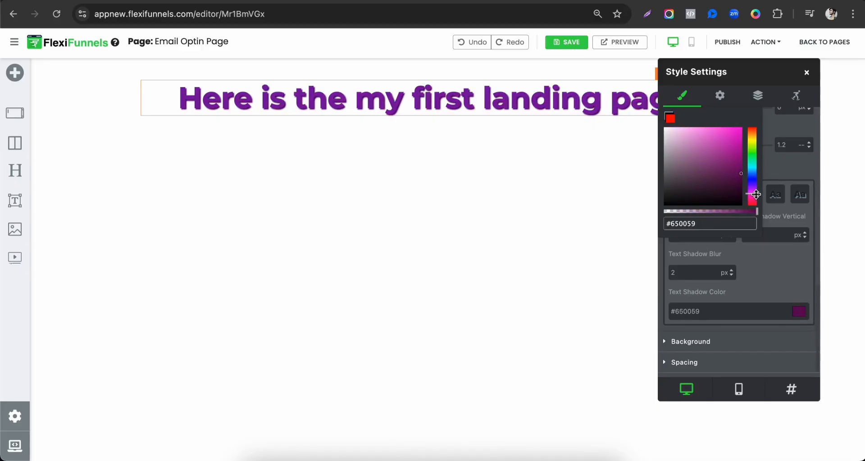
click(740, 175)
mouse_move(740, 175)
mouse_down()
mouse_move(744, 198)
mouse_move(731, 217)
mouse_up()
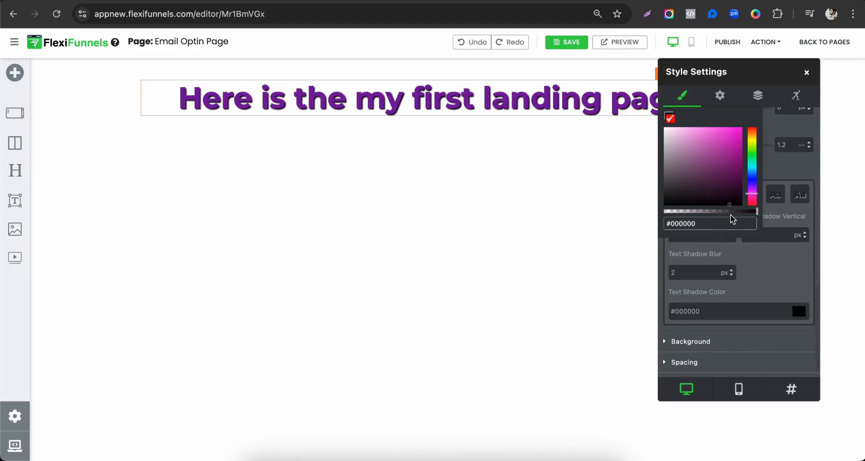
click(772, 260)
scroll(715, 311, down, 1)
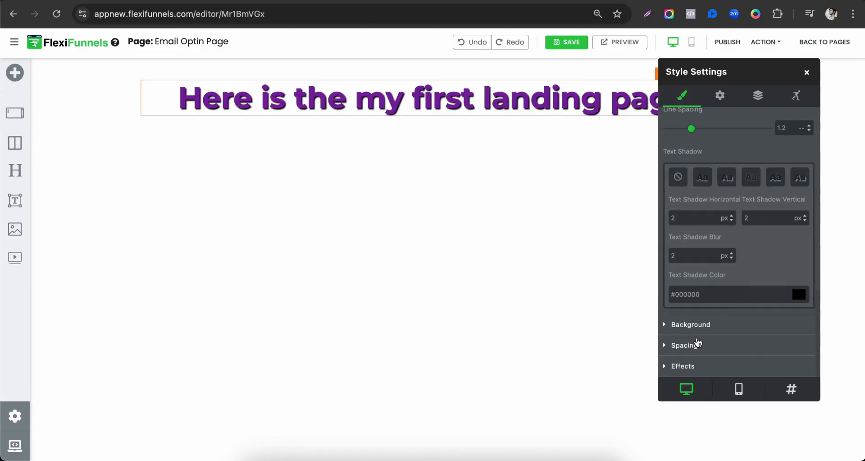
Try light pink #F8BBD0 as the headline's background, restore the default colour and close the style settings
click(698, 325)
scroll(729, 284, down, 1)
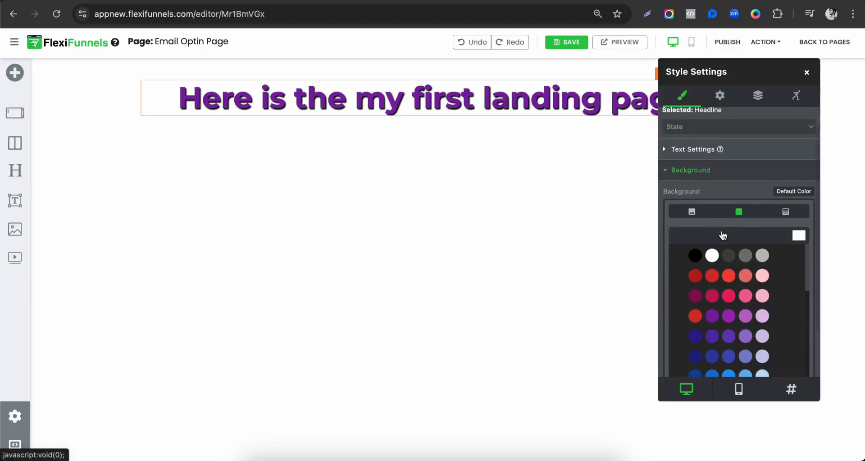
click(764, 278)
click(762, 316)
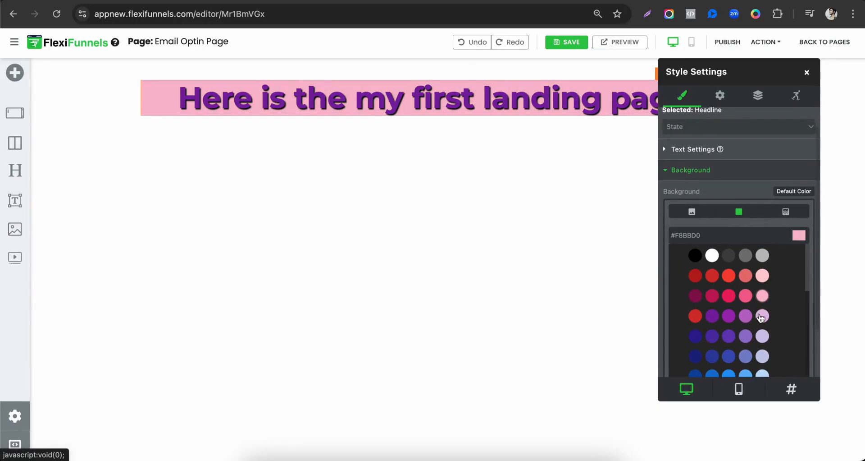
click(794, 192)
click(474, 169)
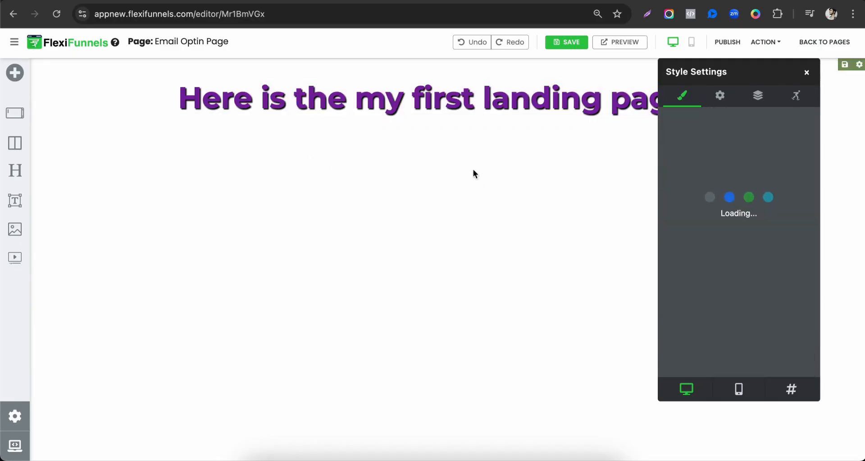
click(807, 72)
Examine the element components available for placing below the headline
mouse_move(426, 118)
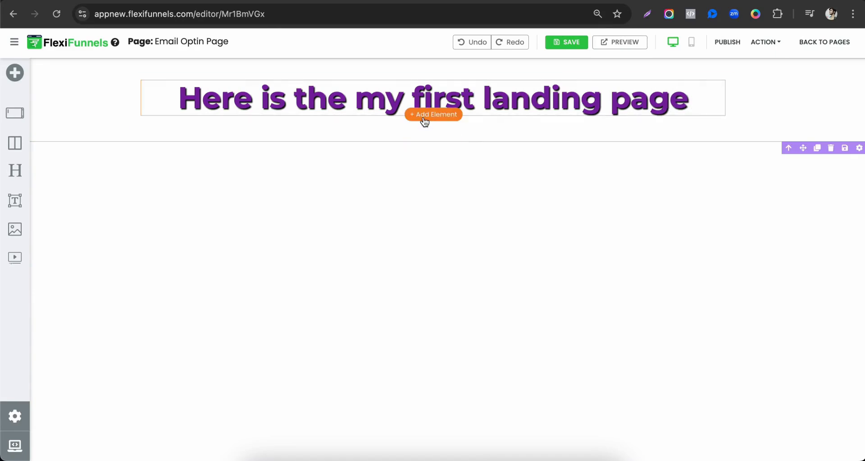
click(424, 115)
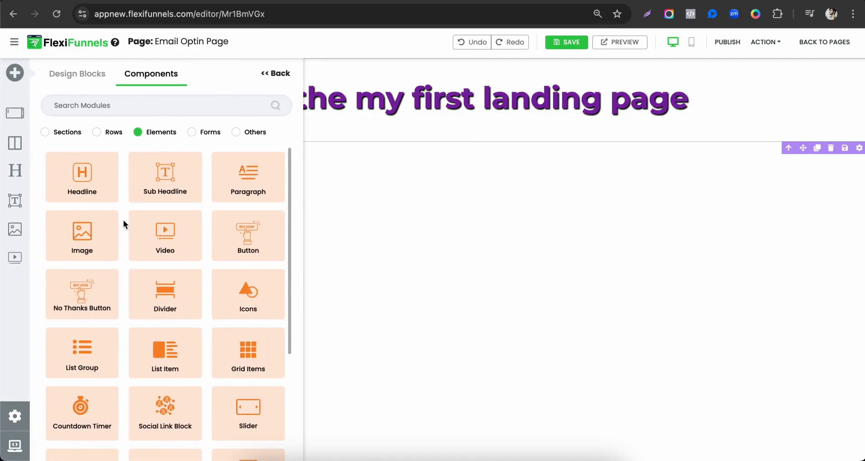
scroll(174, 324, down, 1)
scroll(175, 323, down, 4)
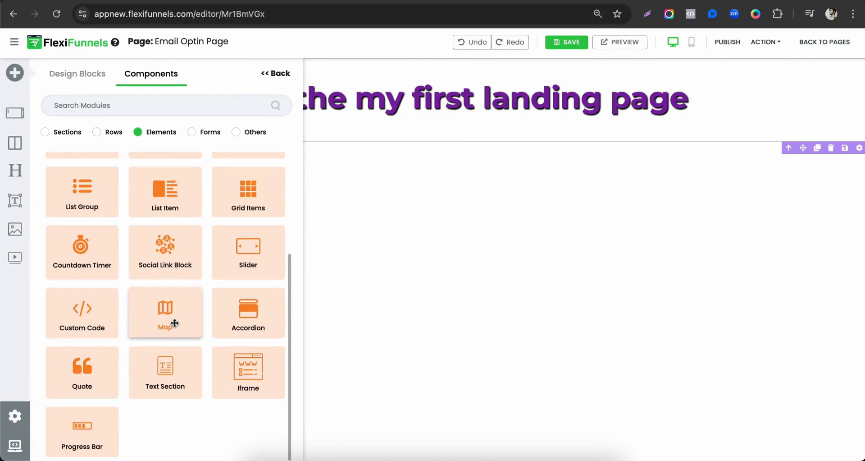
scroll(174, 322, up, 5)
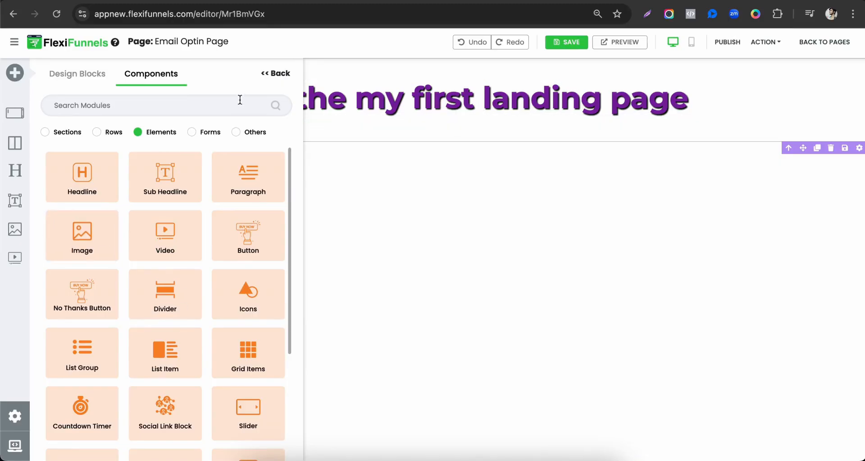
drag(156, 41, 234, 42)
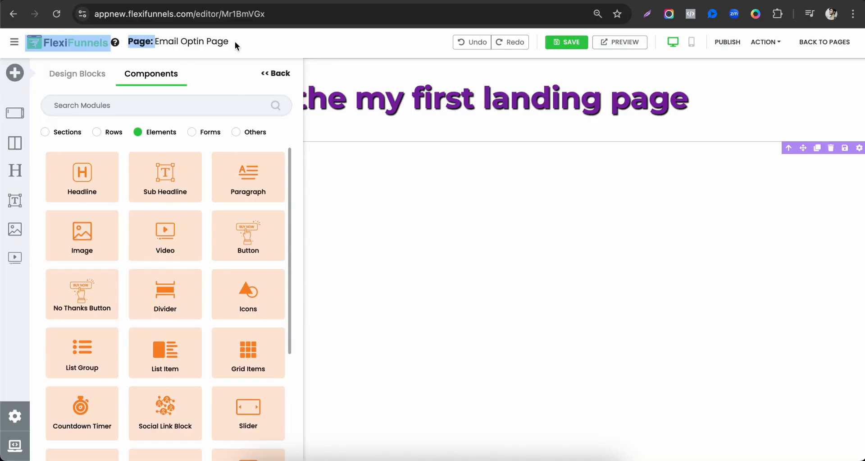
click(234, 42)
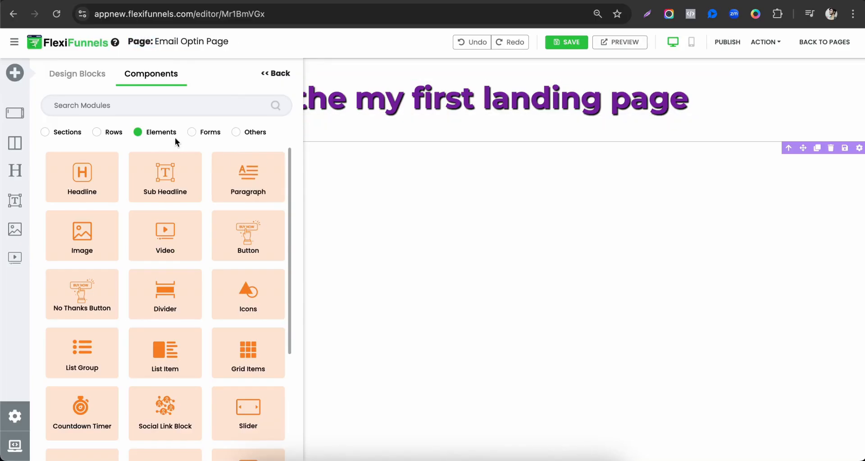
Add a two-column row below the headline and place an Image element in its left column
mouse_move(444, 131)
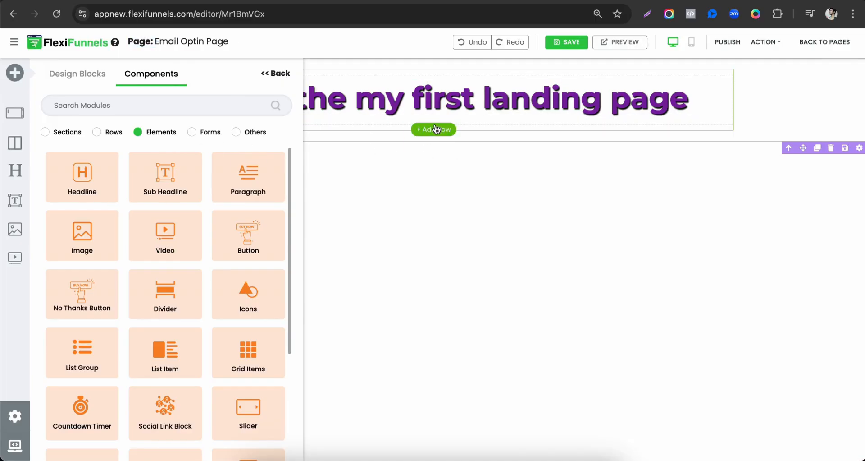
click(436, 129)
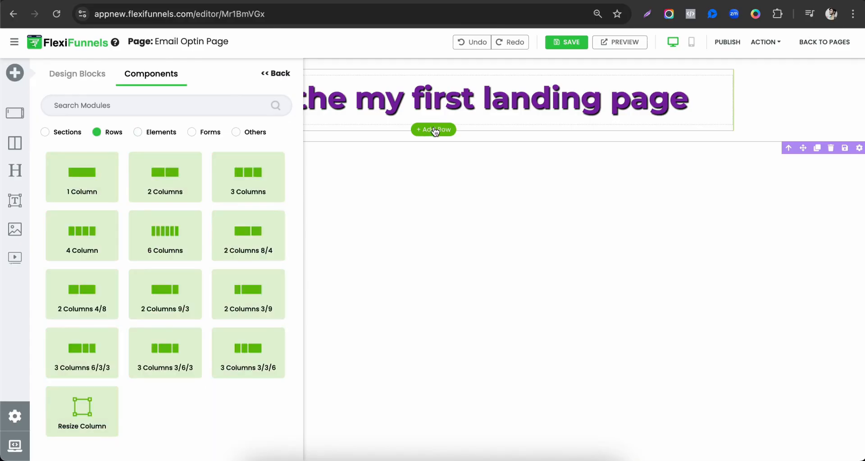
click(159, 185)
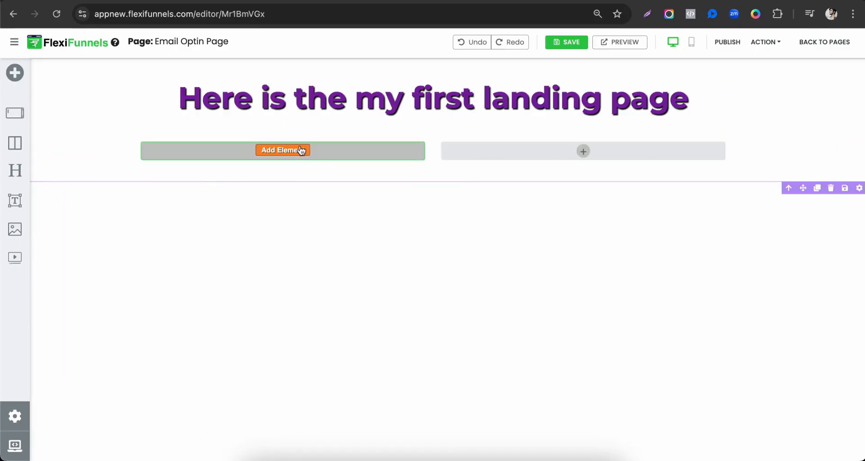
click(296, 152)
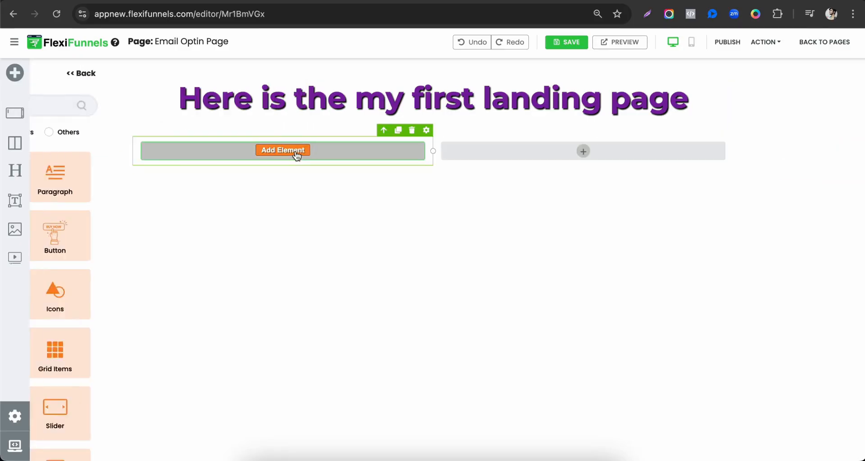
drag(96, 234, 328, 222)
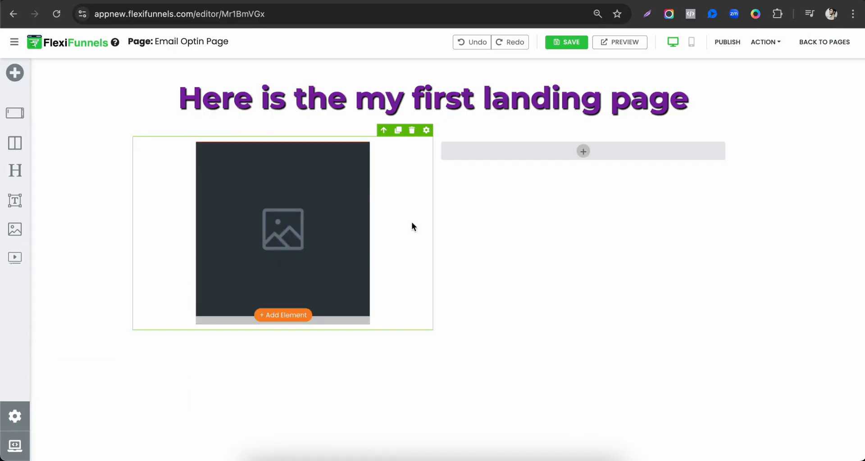
Place a Form element in the right column of the row below the headline
click(588, 154)
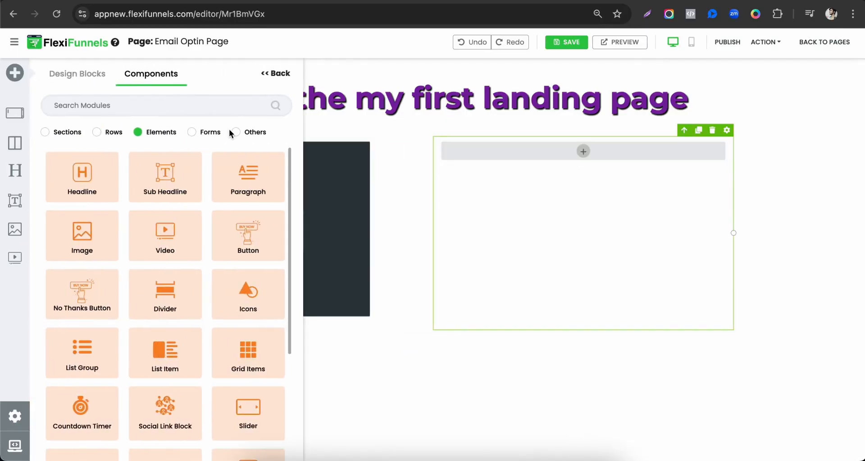
click(204, 132)
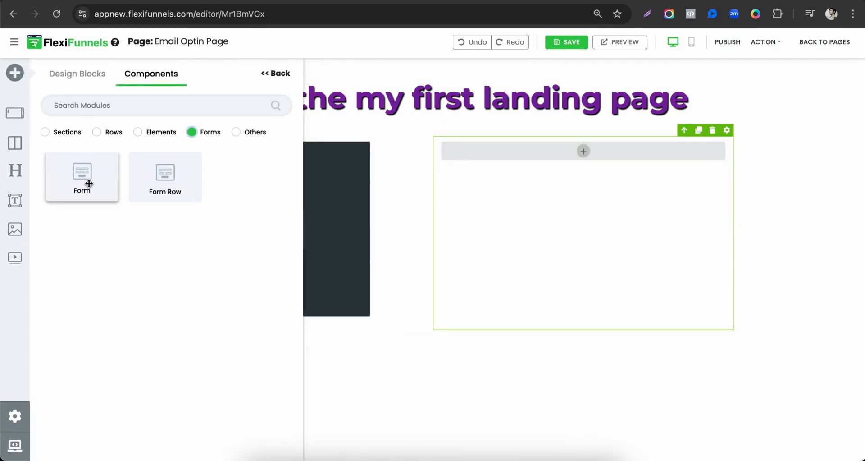
click(89, 184)
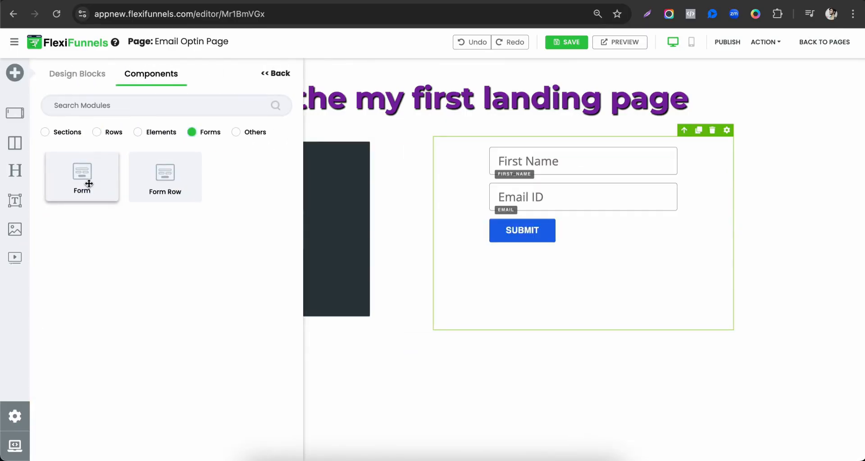
Fill the left column's image placeholder with the green Funnel Growth Summit poster, Megaclosingoffer26thfeb, from the image gallery
double_click(323, 191)
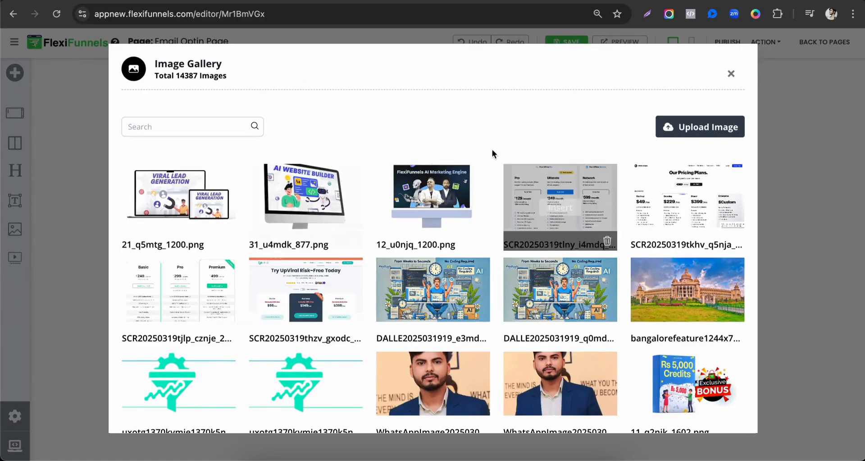
click(731, 74)
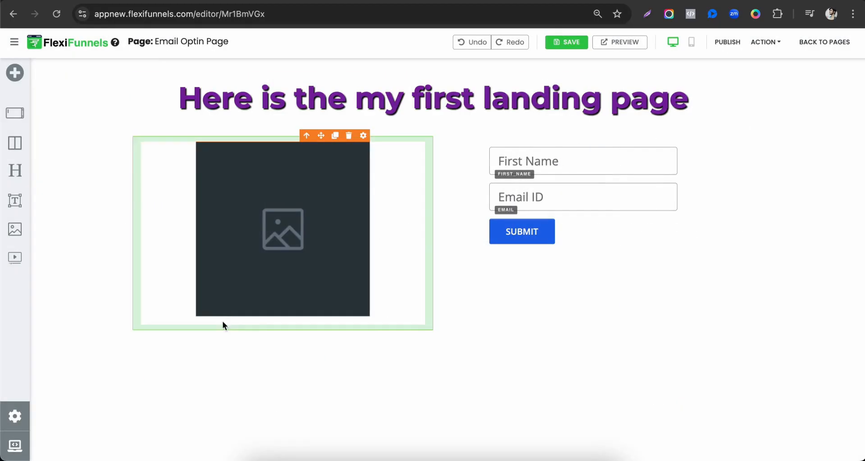
double_click(307, 222)
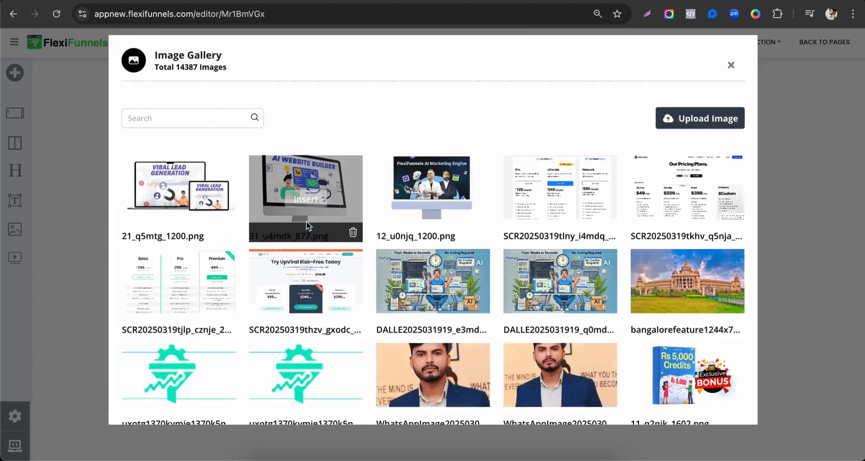
scroll(490, 350, down, 2)
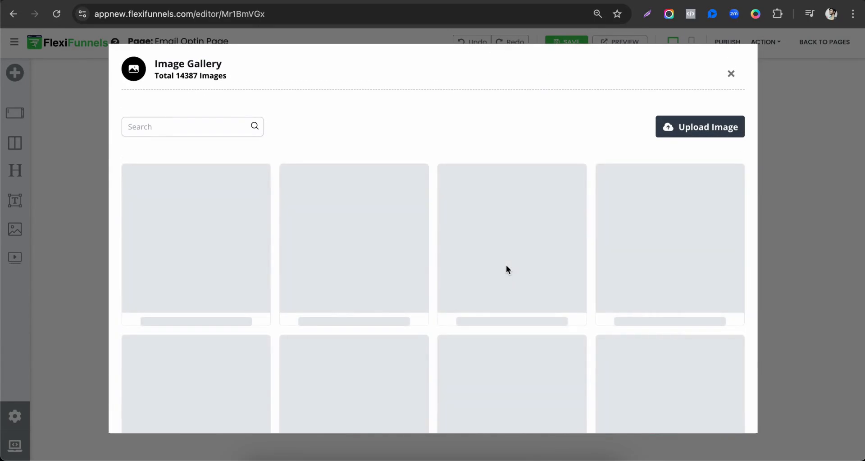
scroll(642, 234, up, 2)
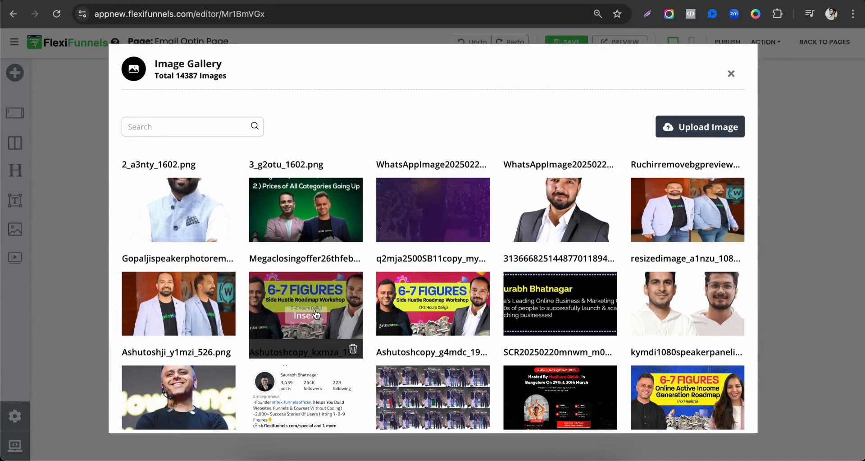
click(321, 226)
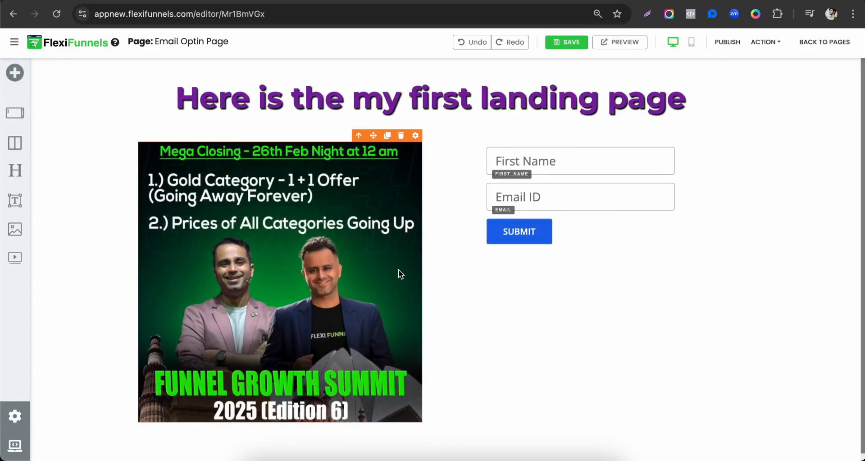
Set the width of the optin form in the right column to 90%
click(588, 164)
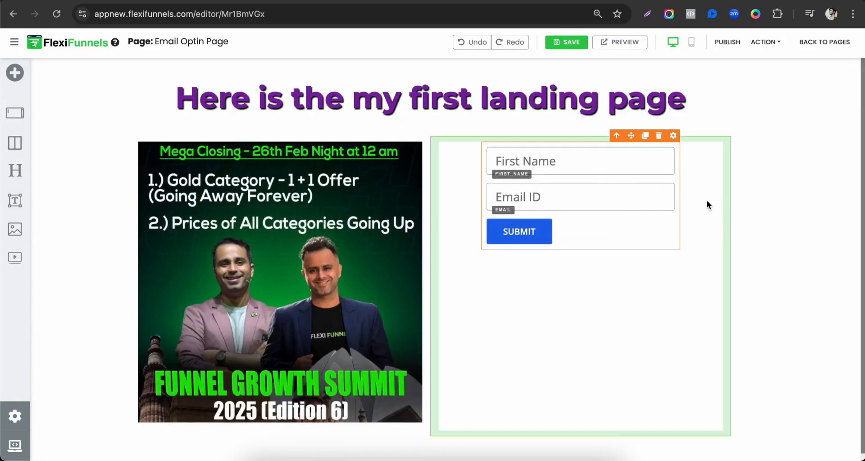
click(674, 135)
click(761, 100)
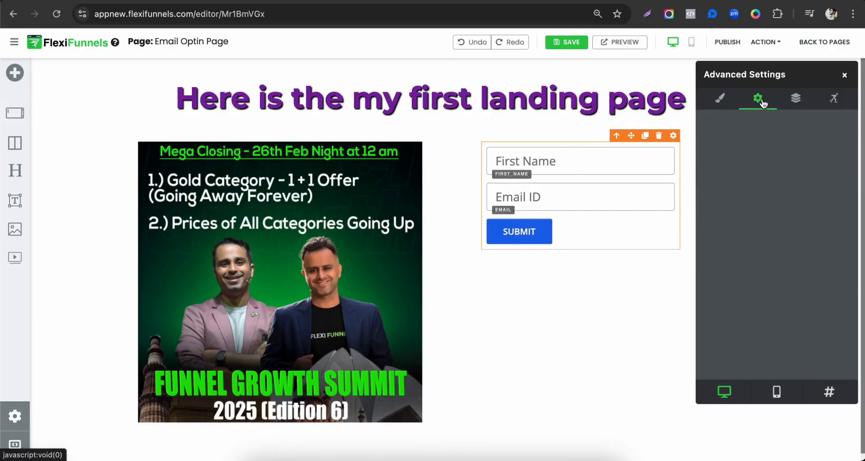
scroll(732, 314, down, 3)
click(720, 98)
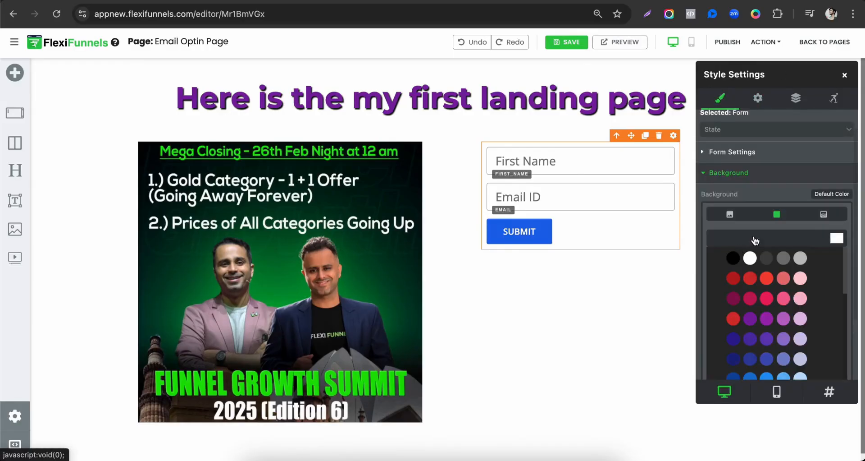
scroll(748, 315, down, 3)
click(740, 346)
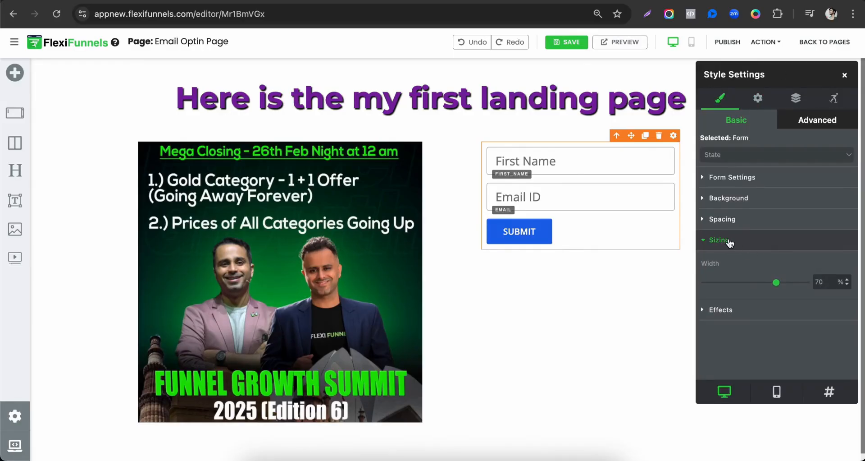
drag(777, 282, 799, 287)
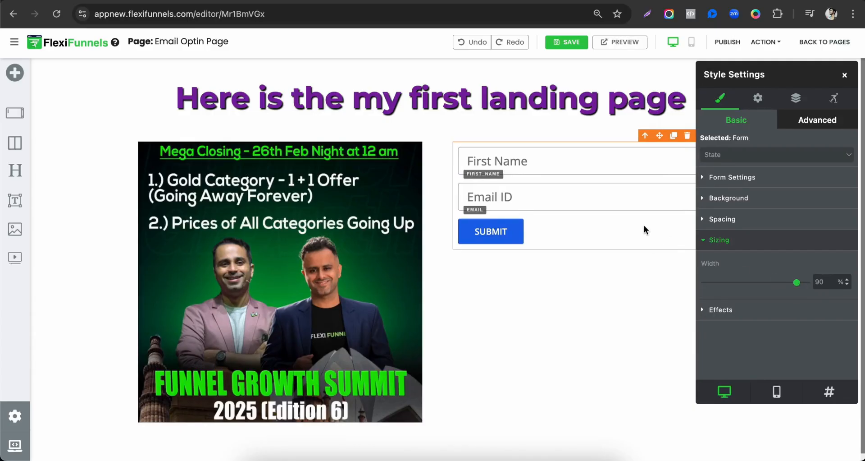
Add a Phone Number input field to the optin form and move the settings window clear of the form
click(760, 99)
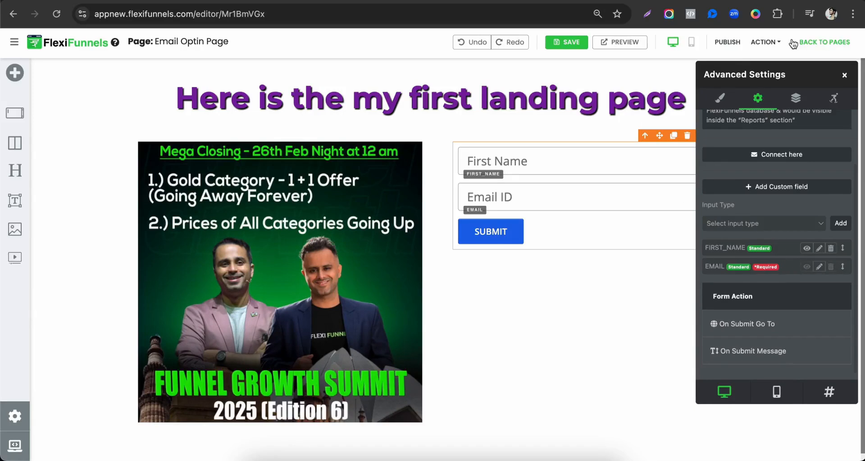
drag(793, 68, 434, 67)
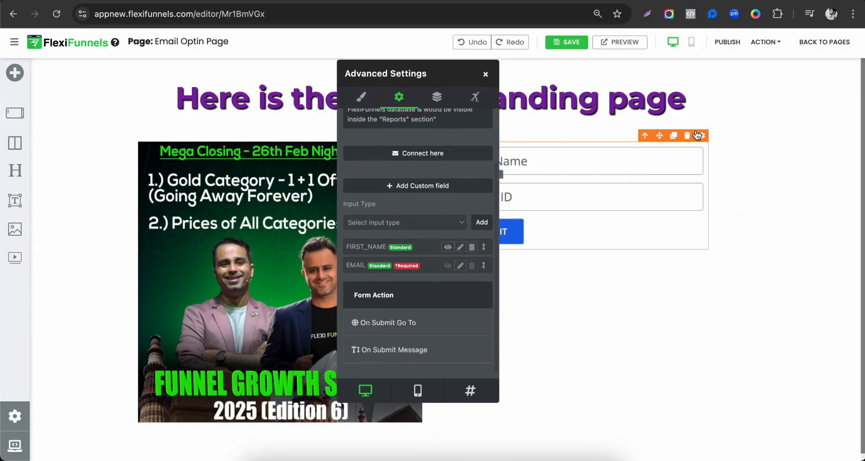
click(423, 227)
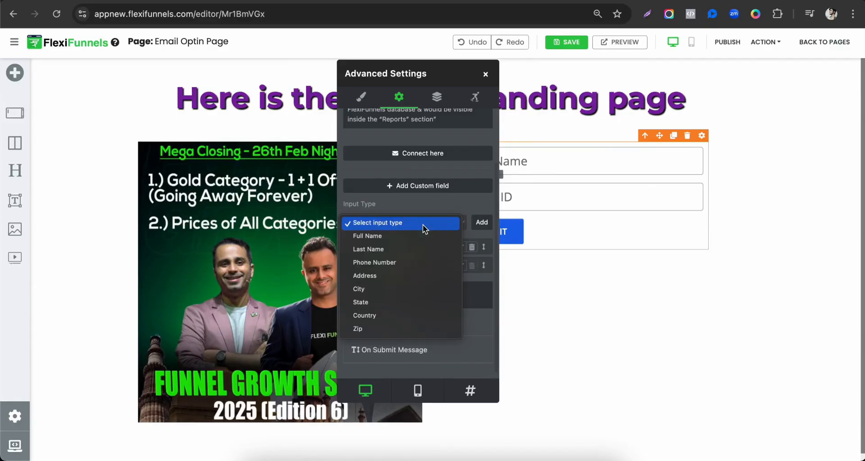
click(391, 264)
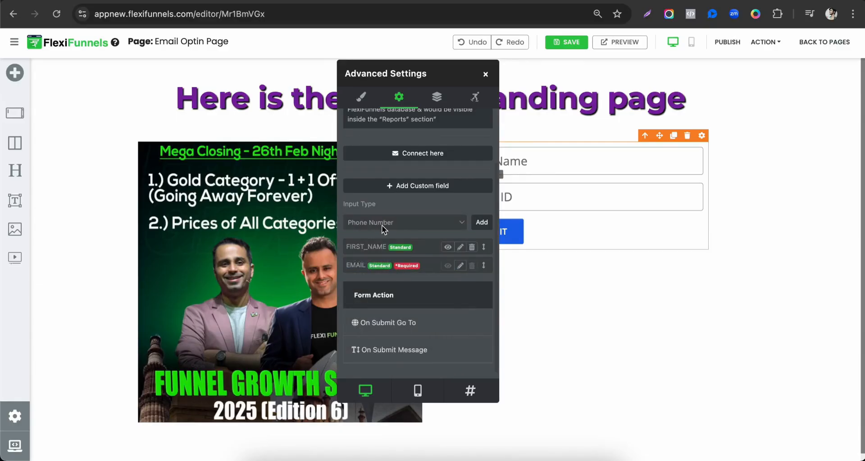
click(482, 223)
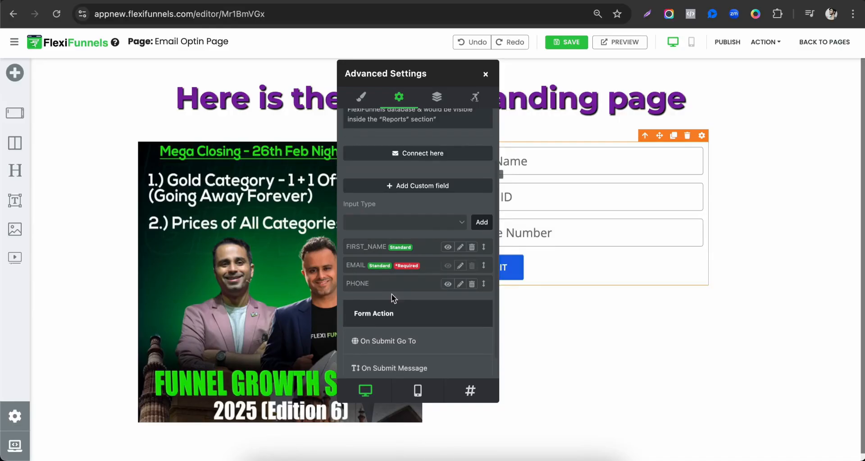
drag(432, 73, 272, 73)
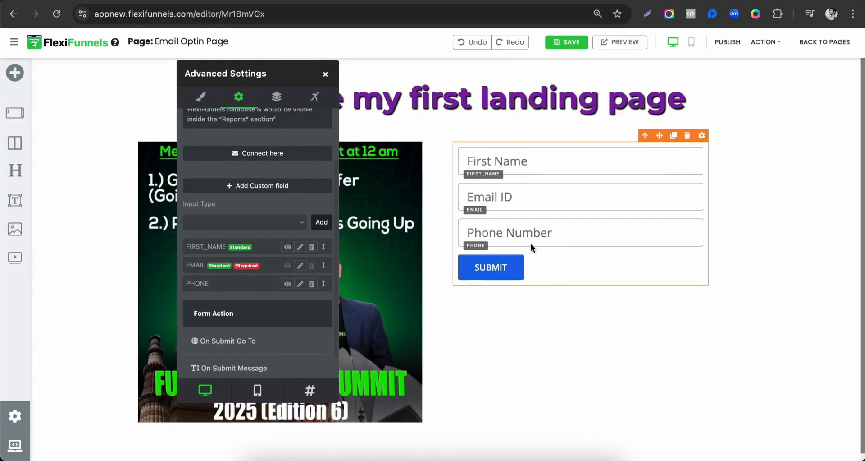
scroll(255, 148, up, 3)
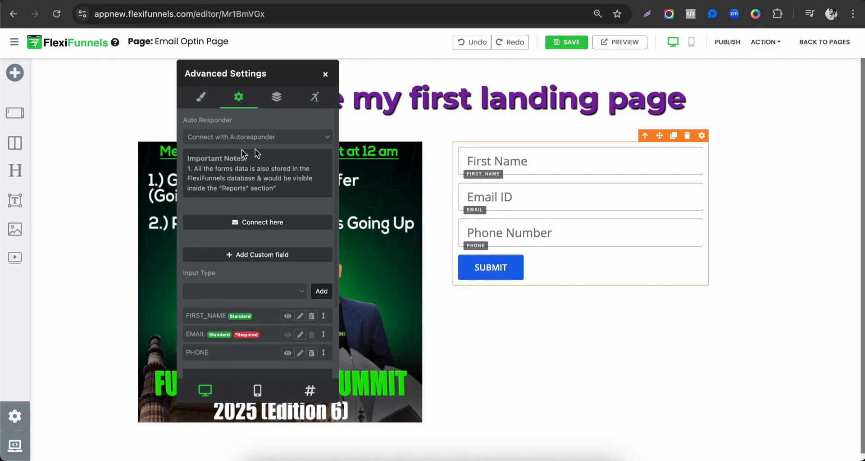
Apply the glossy red theme with slightly rounded corners from the button gallery to the optin form's Submit button
scroll(314, 239, down, 4)
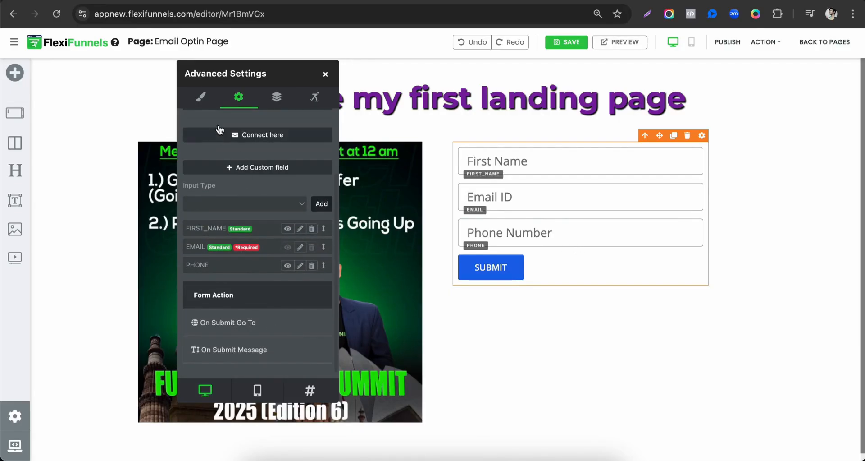
click(200, 101)
click(227, 175)
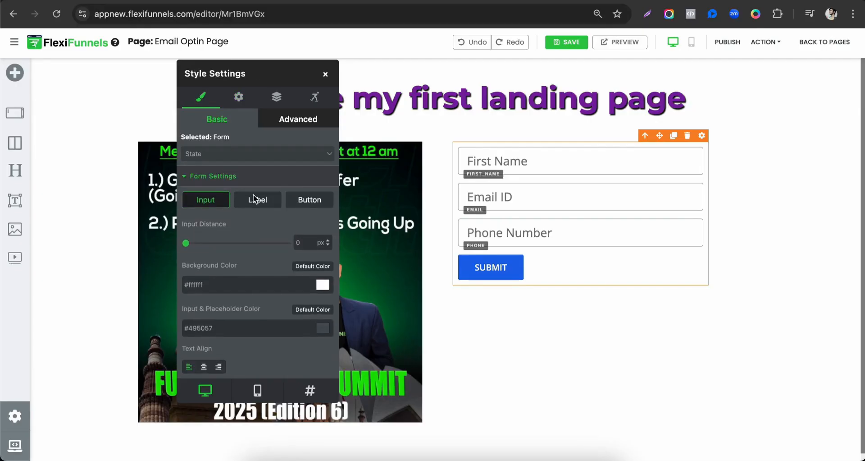
click(308, 201)
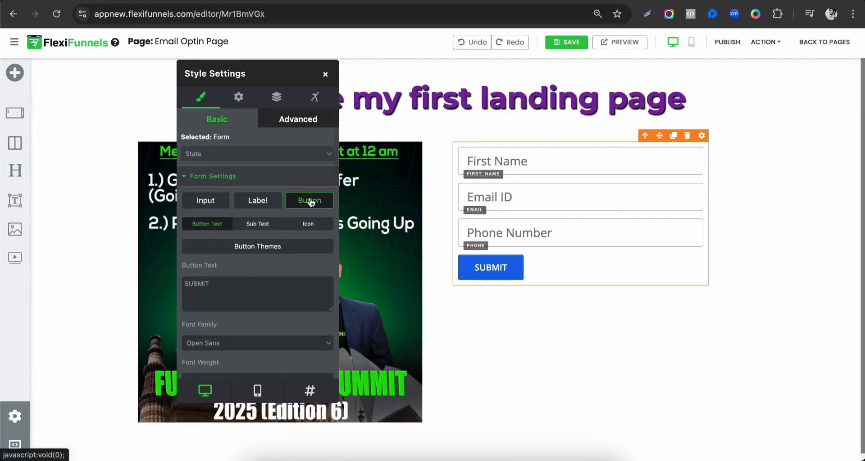
scroll(241, 288, down, 2)
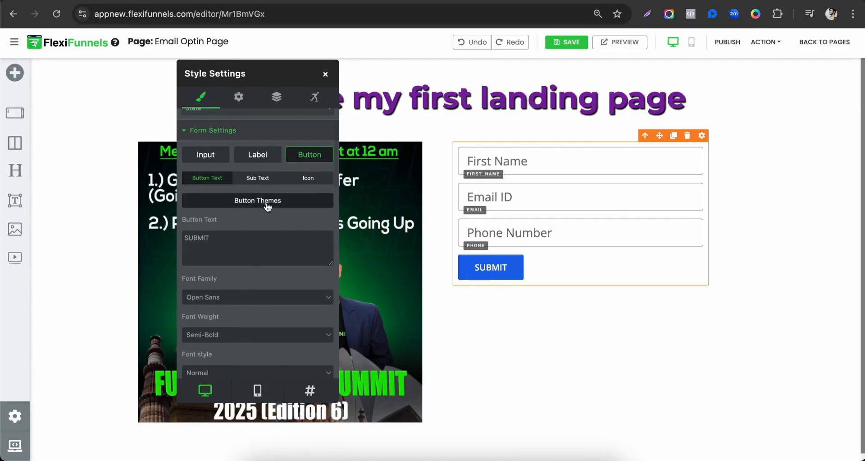
click(264, 200)
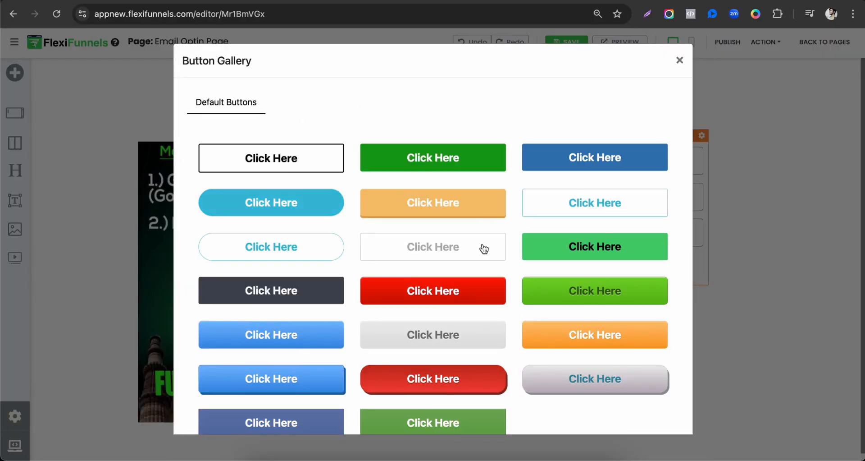
click(461, 284)
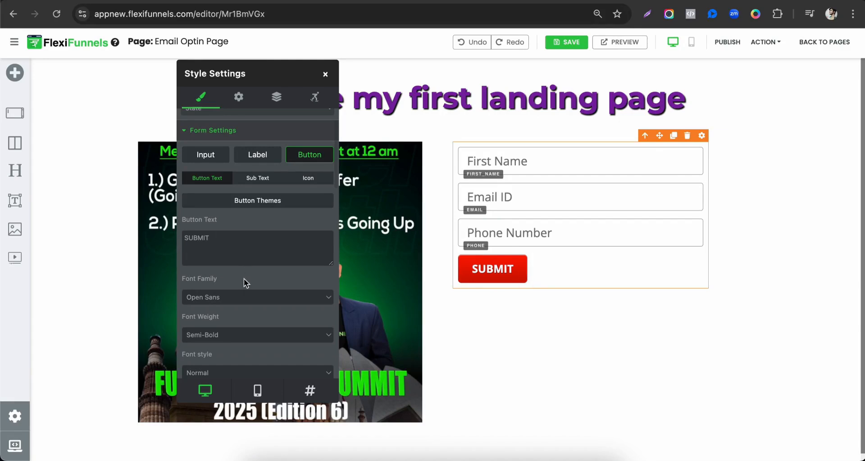
Set the Submit button's text size to 22 px and its button width to 100%
scroll(245, 269, down, 2)
drag(204, 357, 208, 357)
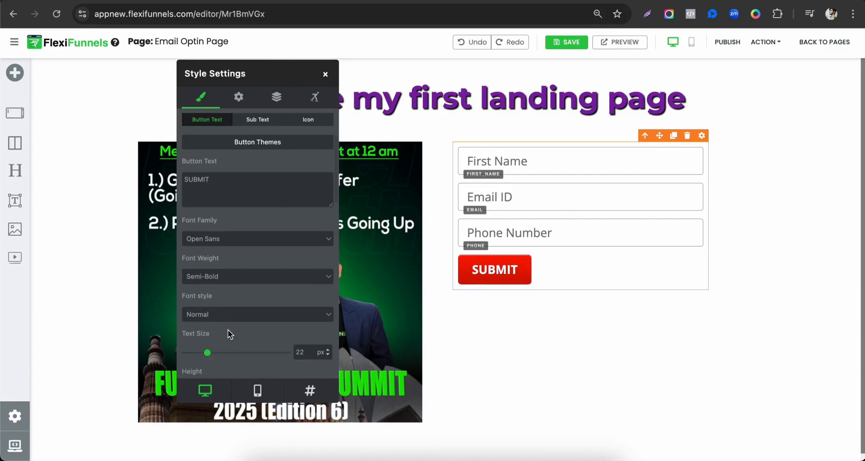
scroll(228, 329, down, 10)
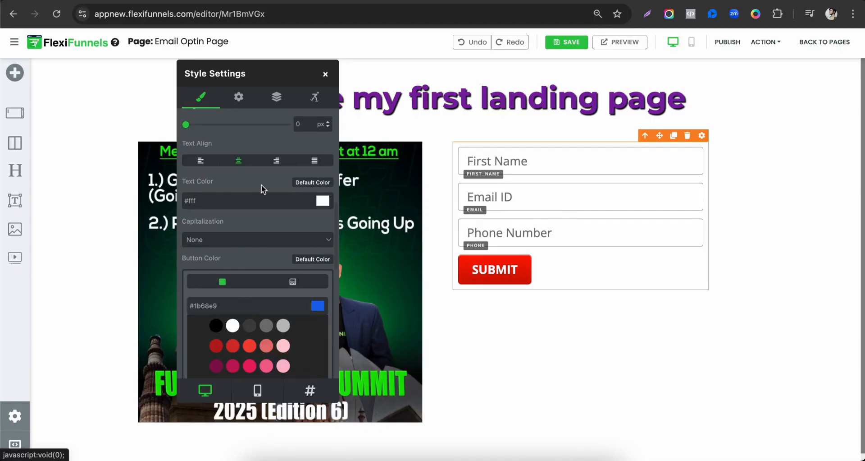
scroll(261, 185, down, 1)
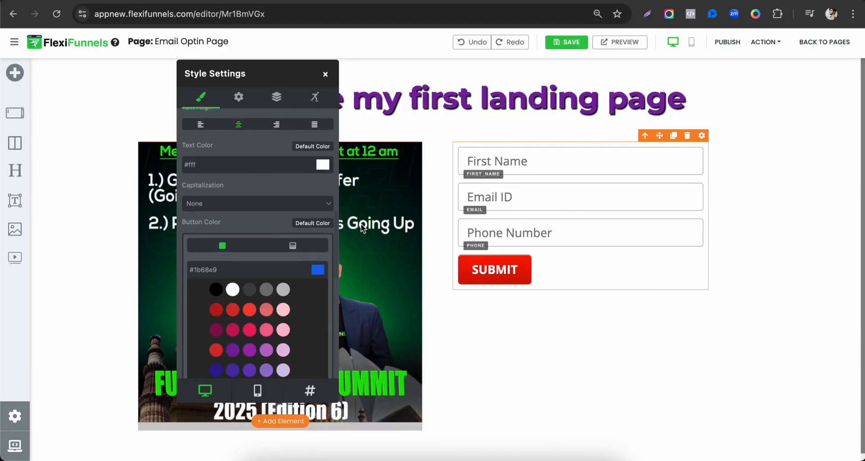
scroll(259, 226, down, 4)
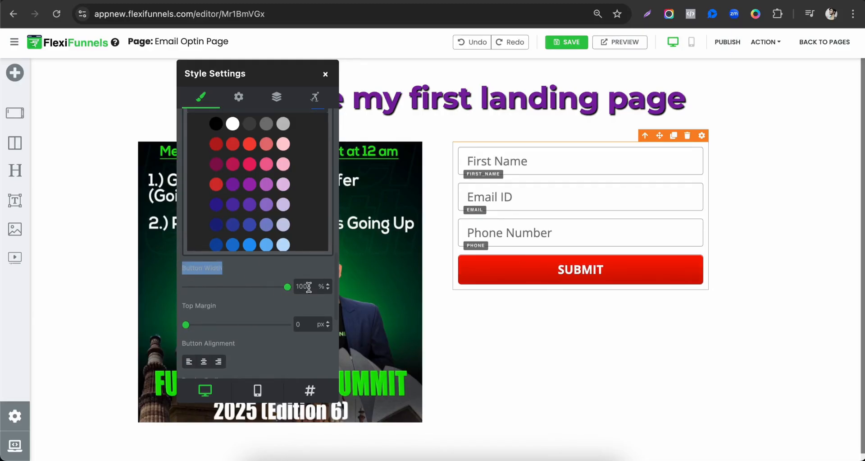
drag(309, 287, 264, 288)
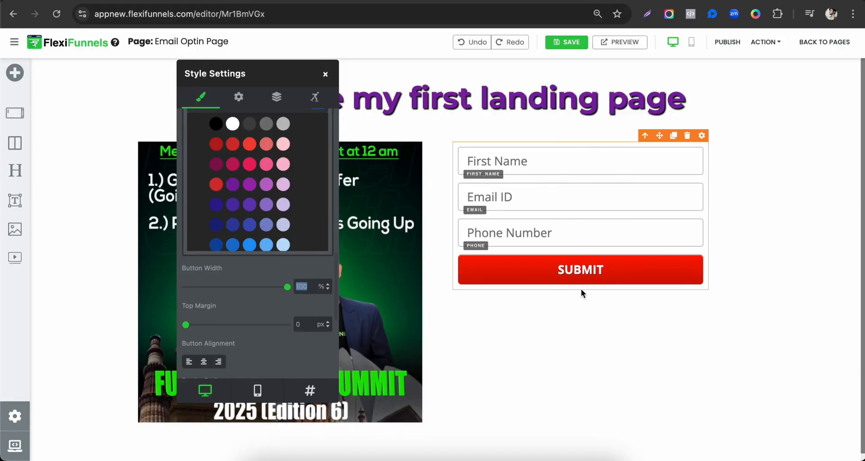
Set the optin form's input fields to the Poppins font and Medium size, and close the form settings
scroll(323, 271, up, 10)
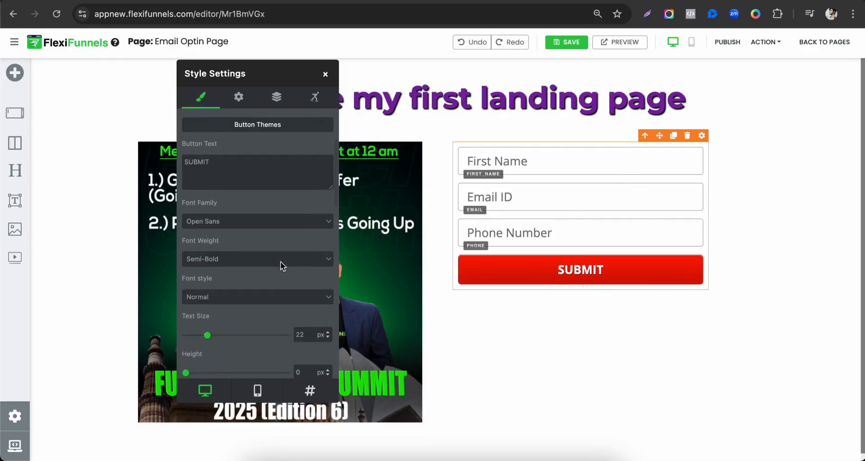
scroll(280, 260, up, 1)
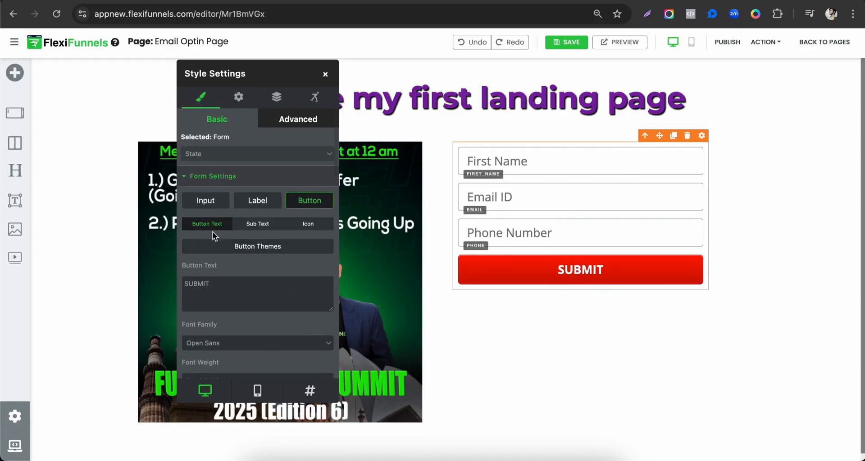
click(212, 199)
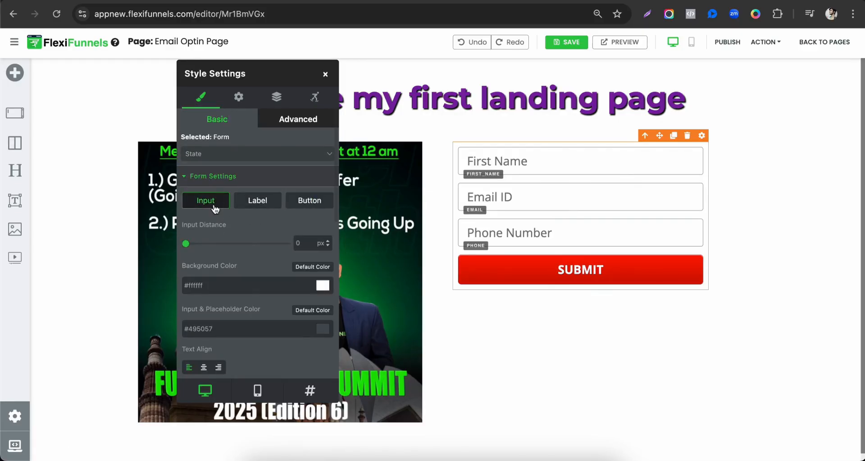
scroll(220, 228, down, 5)
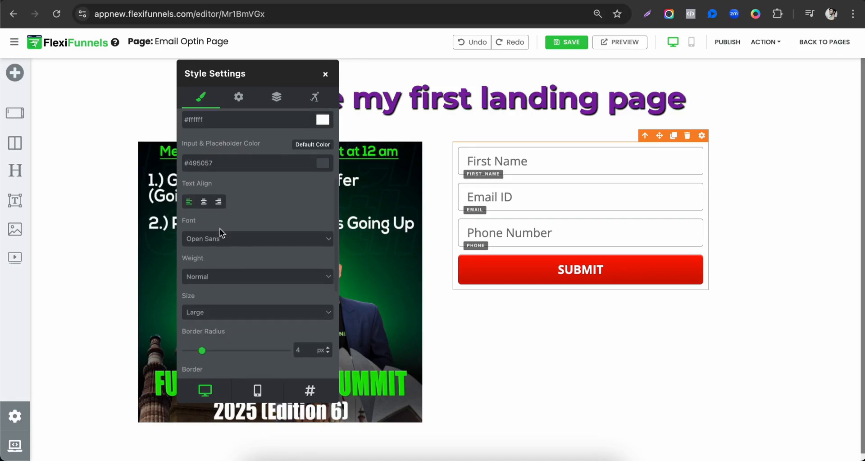
click(215, 242)
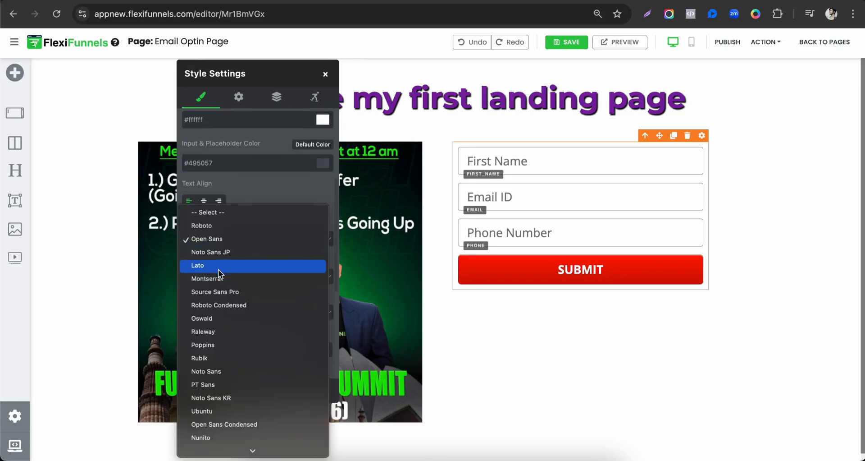
click(212, 344)
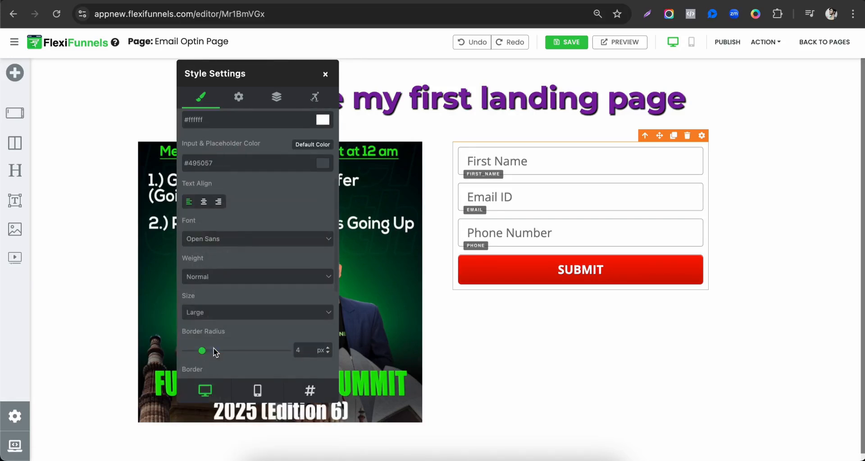
click(220, 317)
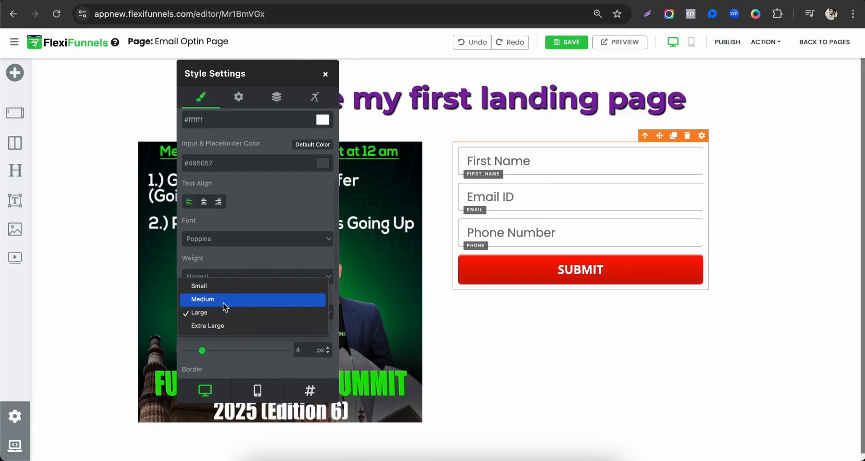
click(223, 302)
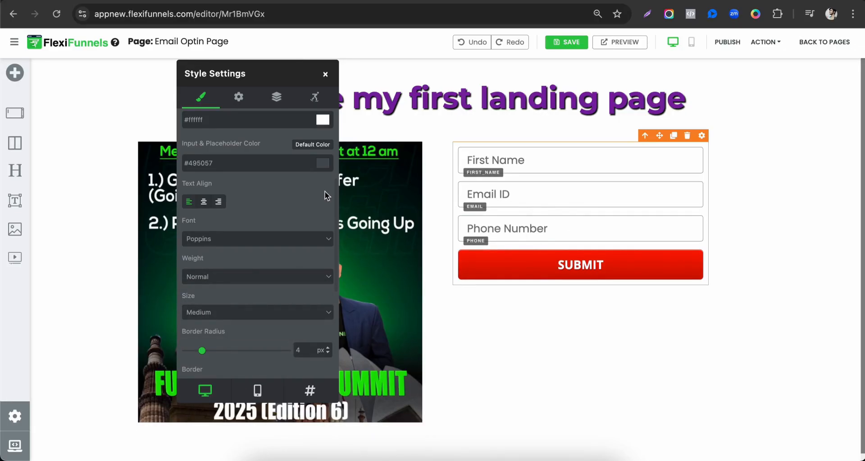
click(324, 75)
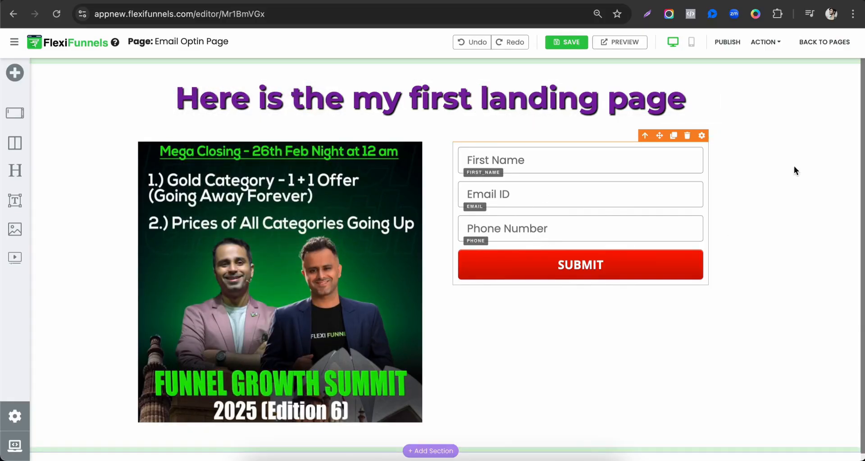
Open the background settings of the section holding the headline, image and form, and move the settings window toward the page's middle
click(854, 64)
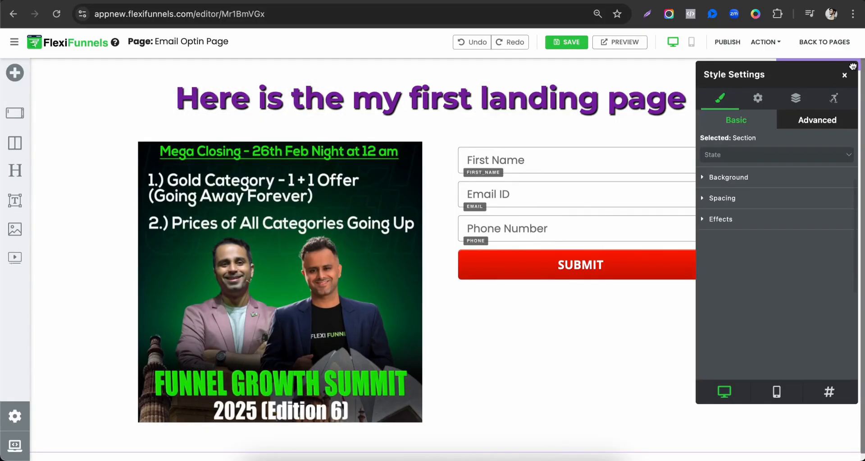
click(764, 176)
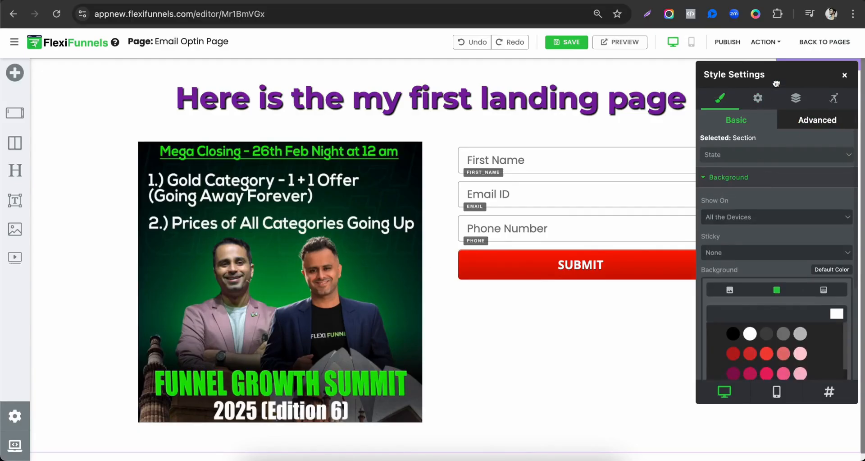
drag(776, 84, 558, 85)
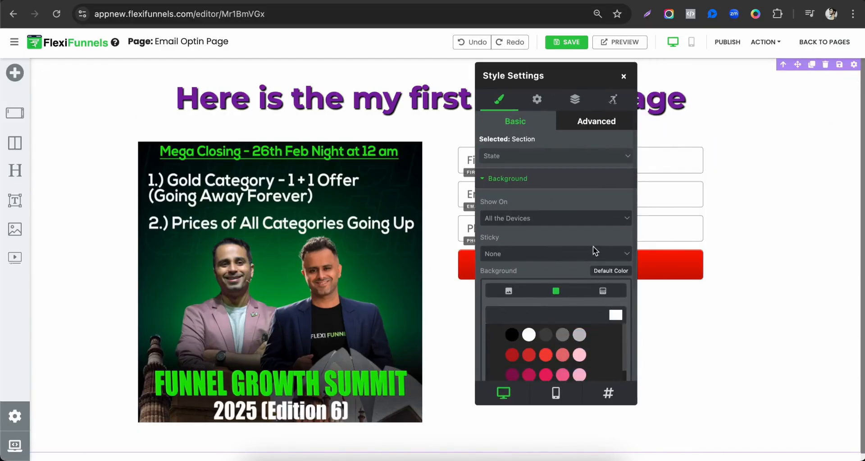
scroll(593, 246, down, 3)
scroll(583, 238, down, 10)
Try several pale background colours on the section, including #F5F5F5, #FFF9C4 and #C8E6C9
click(579, 291)
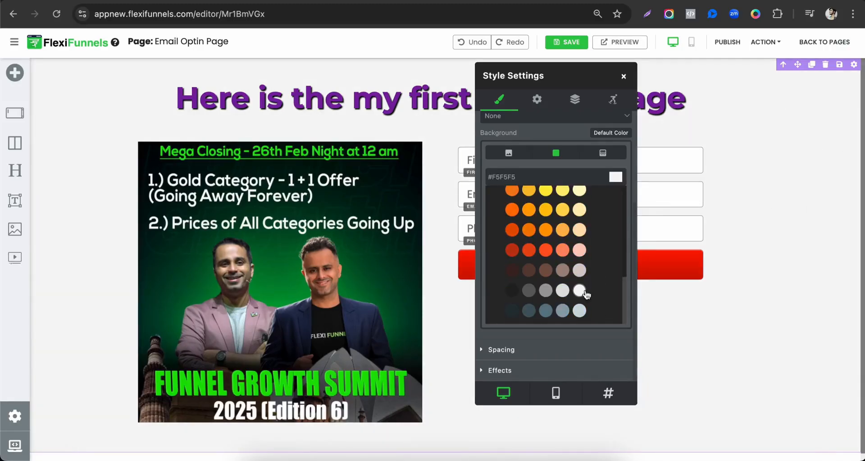
click(579, 270)
click(580, 250)
click(580, 230)
click(580, 209)
scroll(580, 211, up, 1)
click(580, 224)
scroll(580, 201, up, 5)
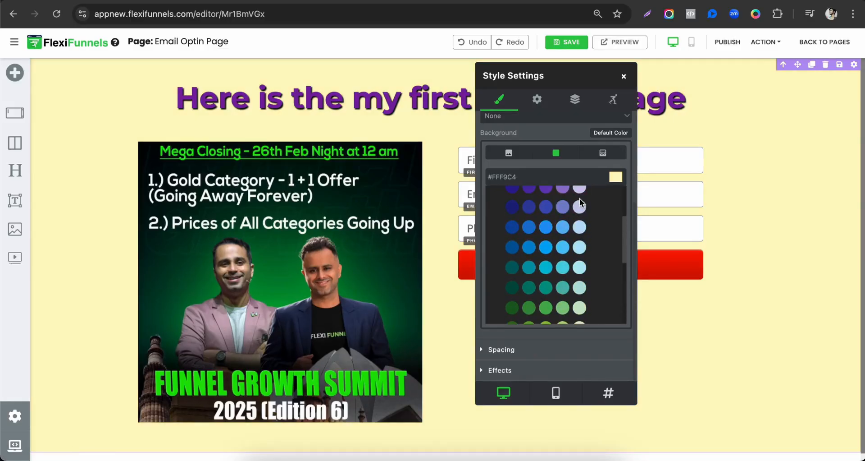
click(580, 232)
click(579, 267)
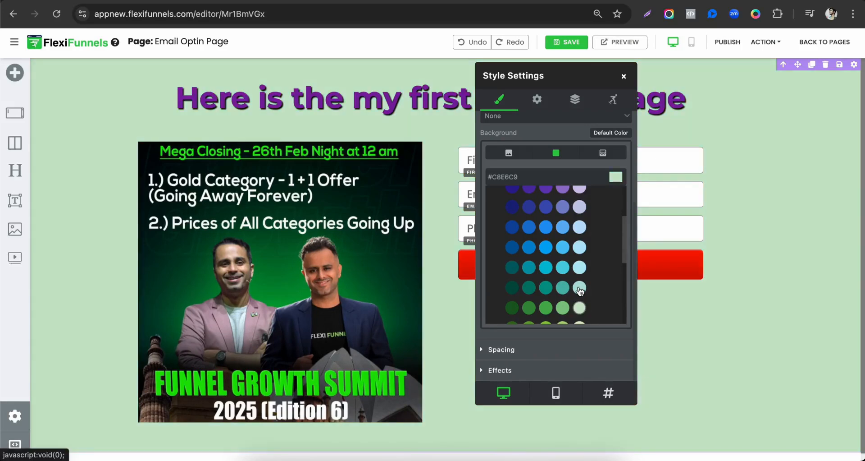
Set the section's background colour to pale lime #F0F4C3 and close the section settings
scroll(580, 291, down, 2)
click(580, 285)
click(580, 302)
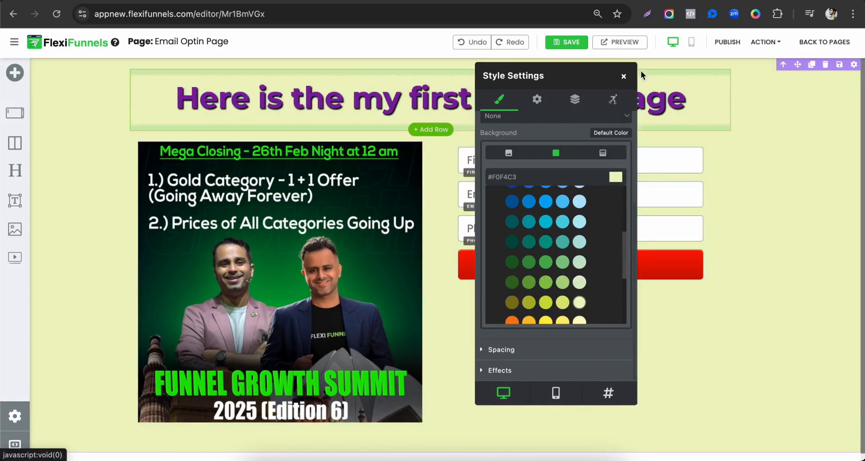
click(624, 76)
Switch the page editor to the mobile view and review the headline, image and form layout
click(692, 44)
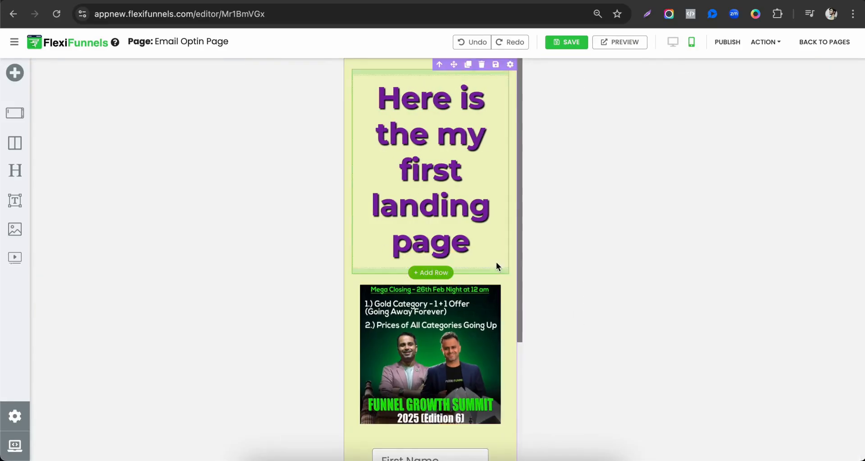
scroll(491, 187, down, 2)
scroll(485, 193, down, 2)
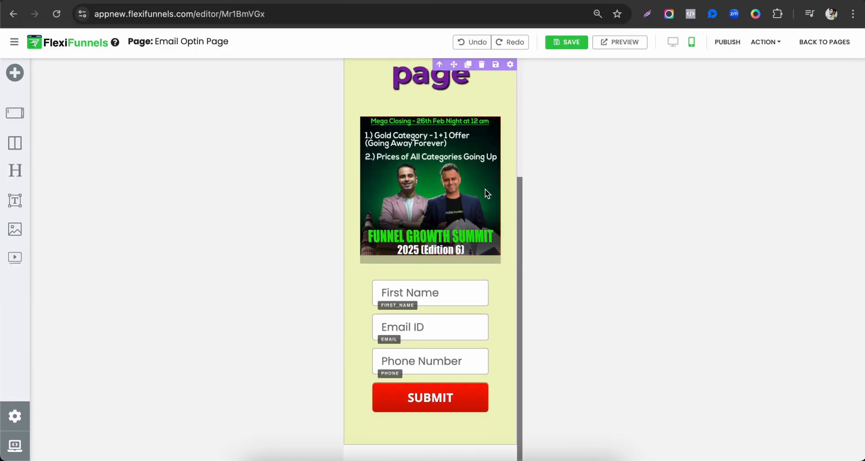
scroll(485, 193, up, 4)
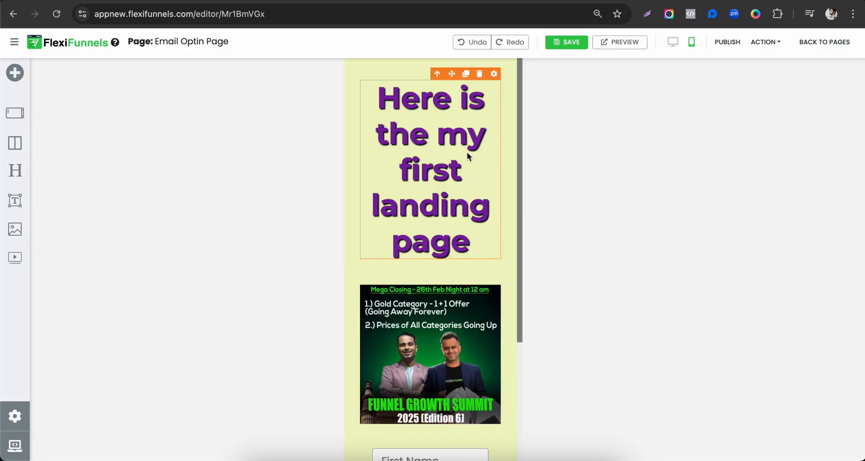
Reduce the headline's text size to 27 px in the mobile view and look through its remaining text settings
click(494, 74)
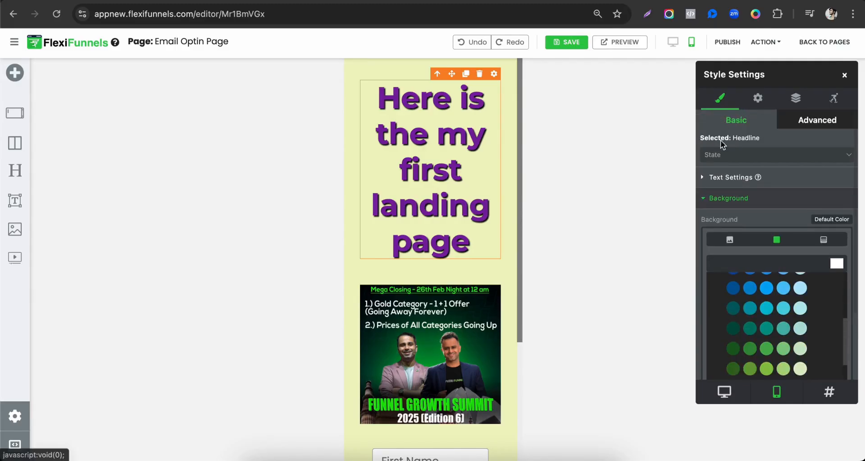
click(747, 186)
drag(760, 297, 733, 303)
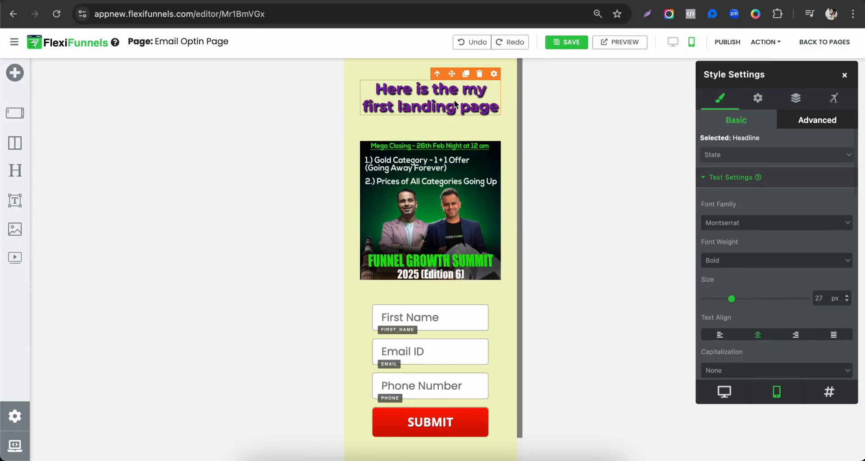
scroll(759, 276, down, 5)
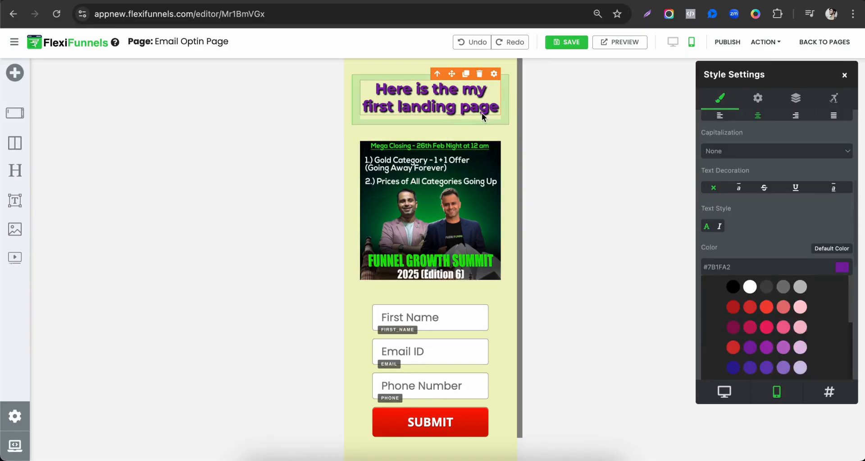
scroll(785, 262, down, 5)
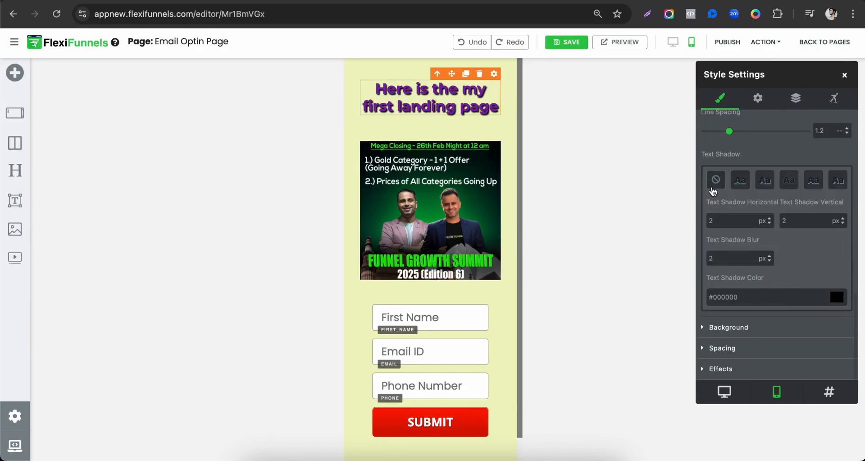
Remove the text shadow from the headline in the mobile view
click(471, 119)
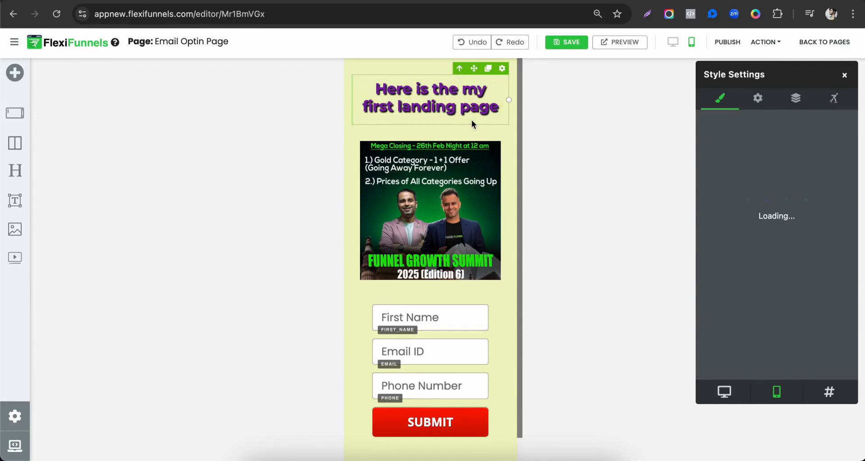
click(727, 183)
scroll(734, 275, down, 10)
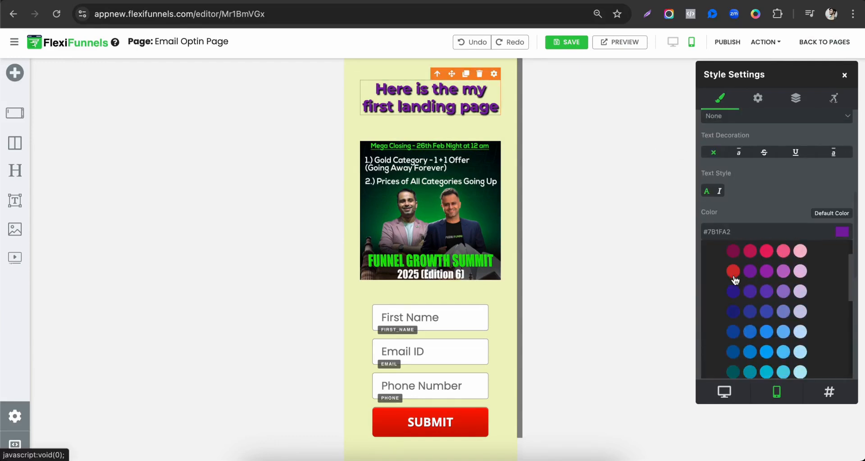
click(716, 185)
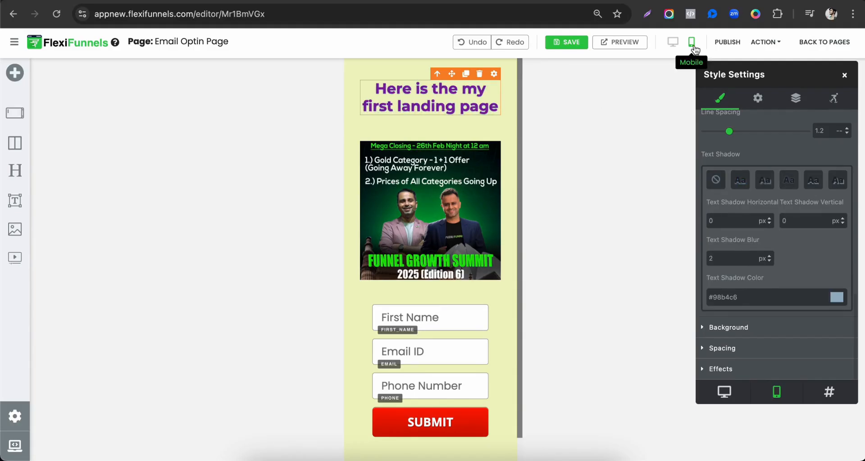
Compare the headline between the desktop and mobile views, and check the form in the mobile layout
click(673, 42)
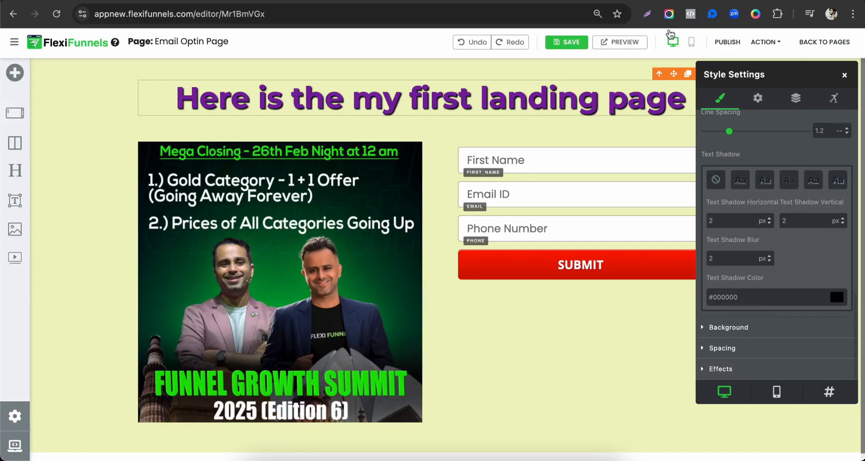
click(692, 42)
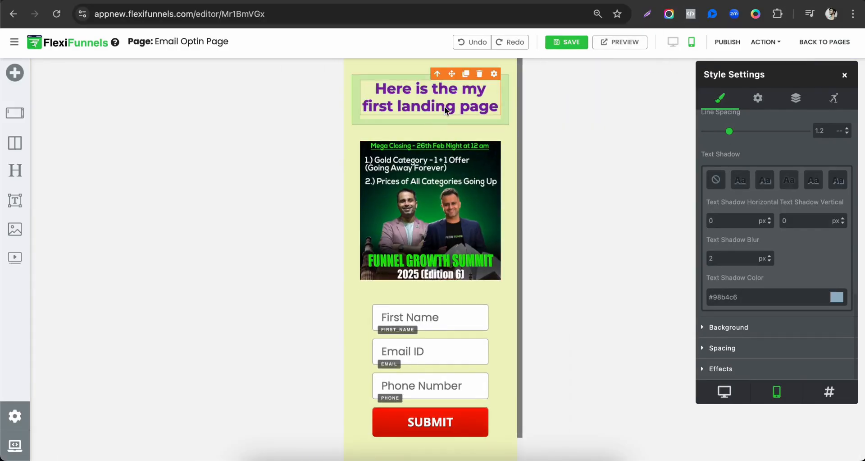
scroll(461, 269, down, 1)
click(458, 271)
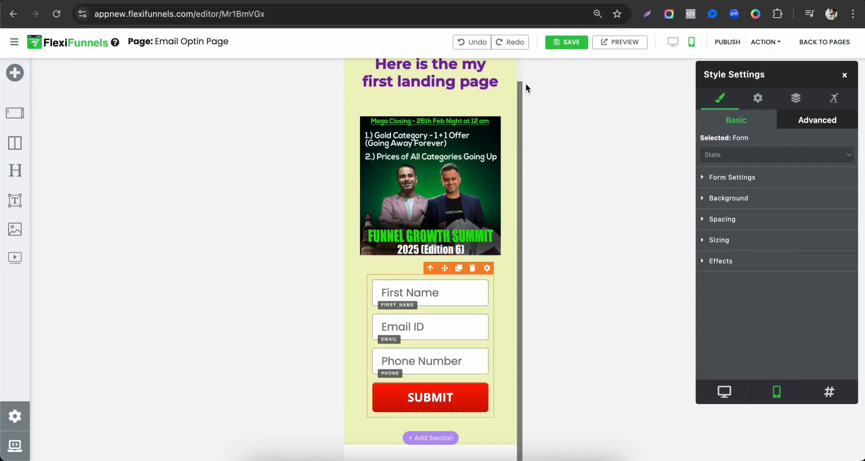
Publish the Email Optin Page and open its published URL
click(727, 42)
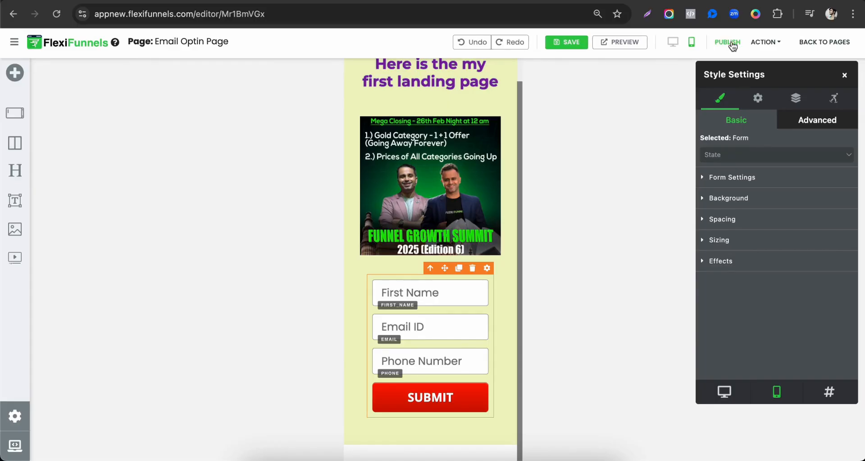
click(781, 45)
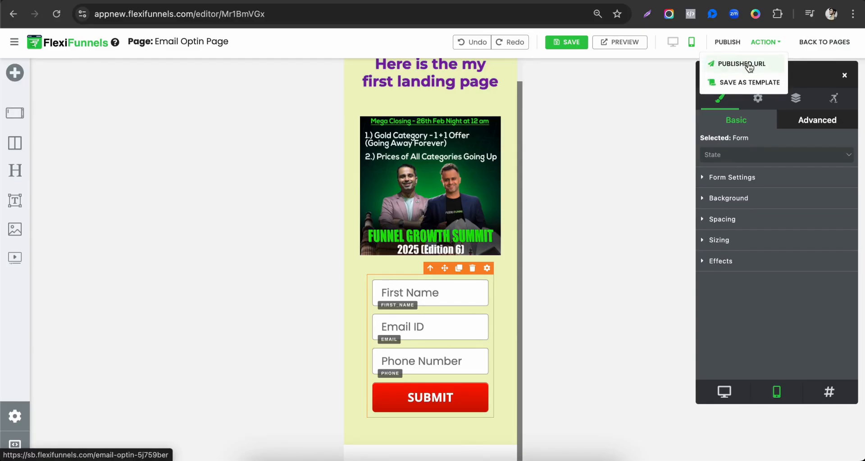
click(749, 64)
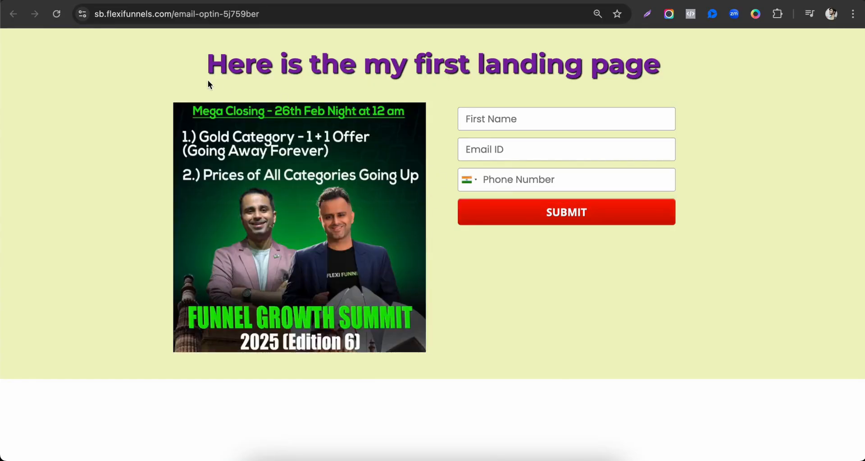
Examine the published page's headline, image, form fields and web address at desktop size
drag(201, 67, 696, 72)
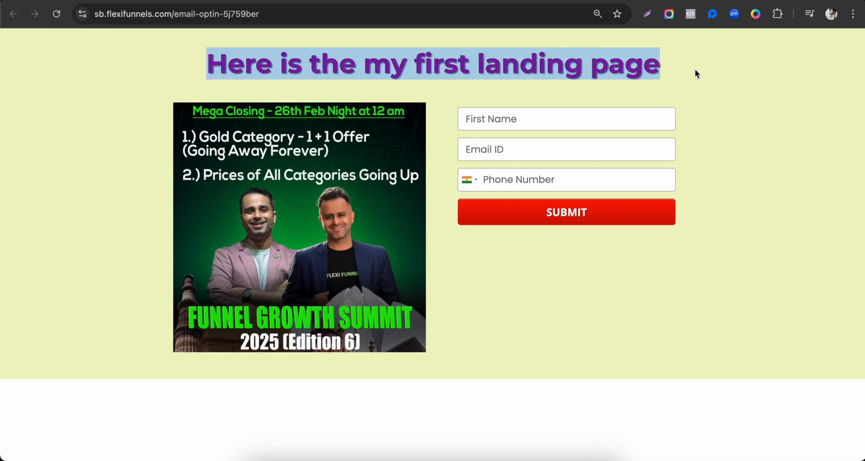
click(696, 86)
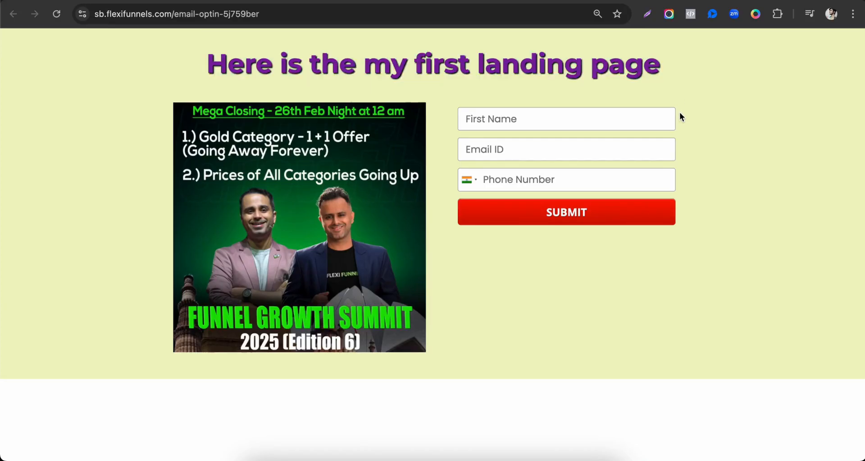
click(503, 117)
click(491, 152)
drag(296, 194, 407, 67)
drag(205, 67, 592, 67)
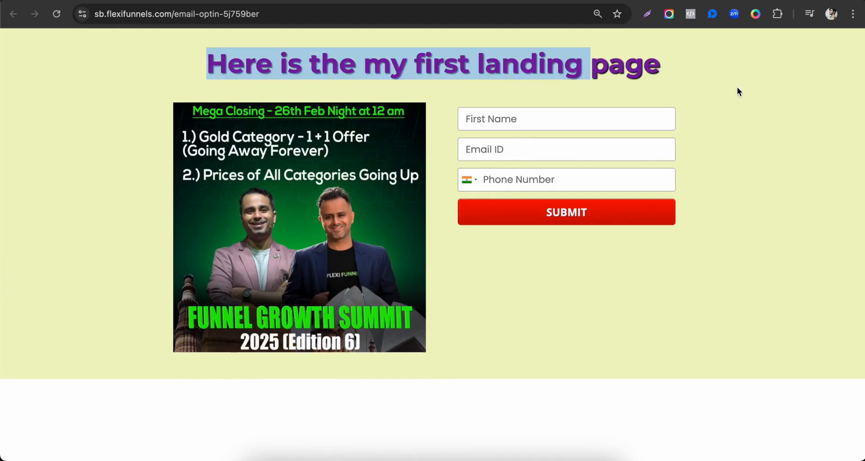
click(715, 57)
right_click(528, 55)
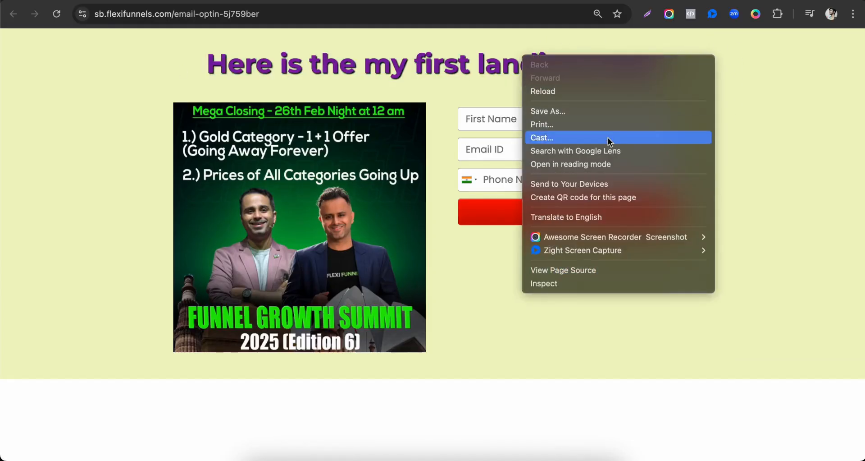
click(231, 16)
click(282, 14)
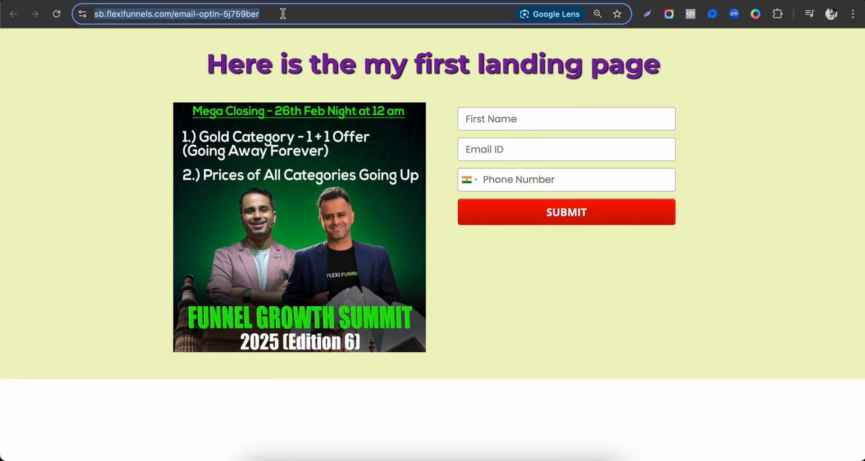
Inspect the published page in the browser's iPhone SE device emulation, look through its mobile layout and close the developer tools
right_click(700, 74)
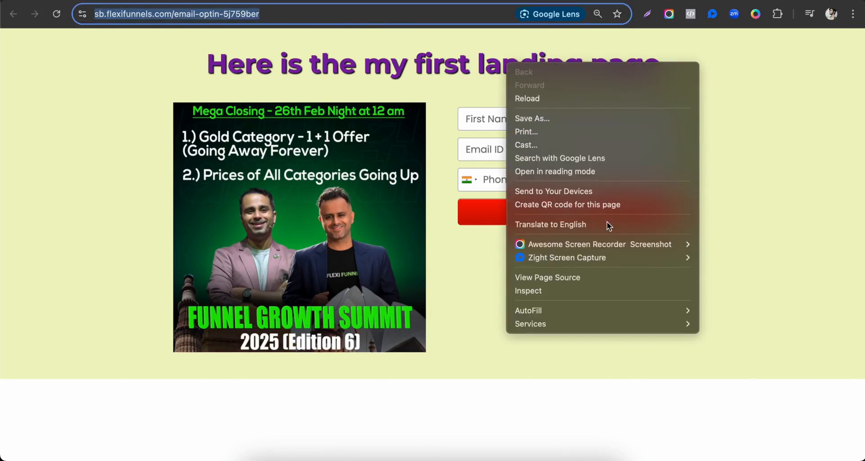
click(555, 293)
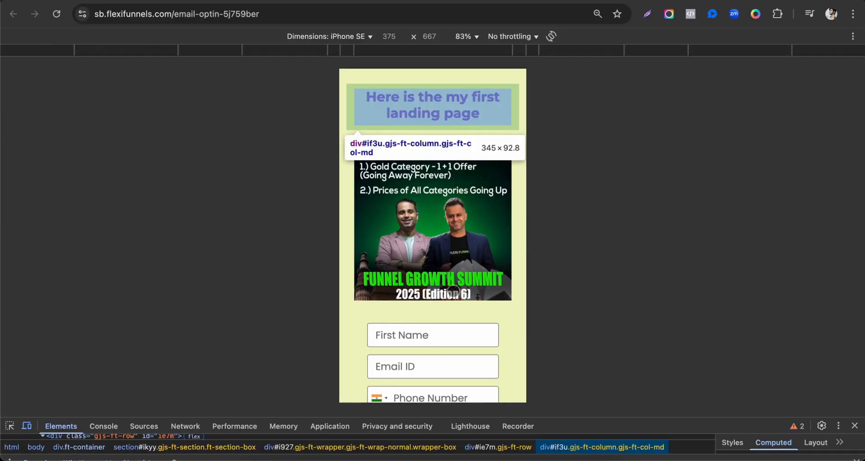
scroll(433, 195, down, 3)
scroll(432, 195, up, 3)
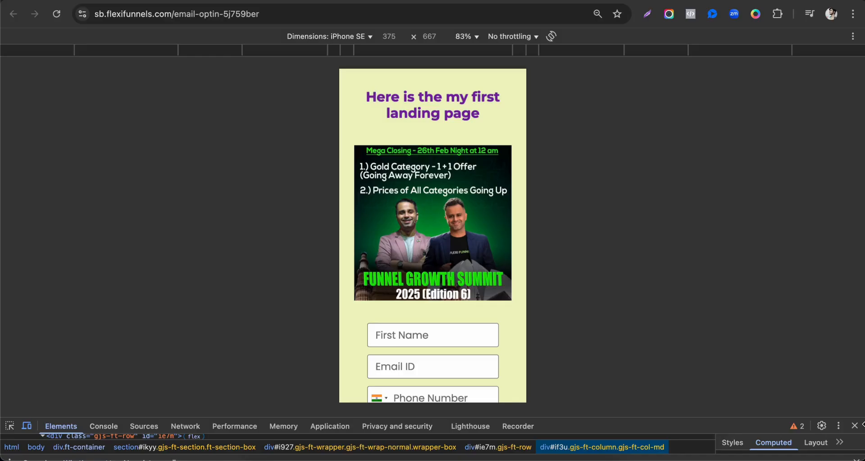
click(855, 425)
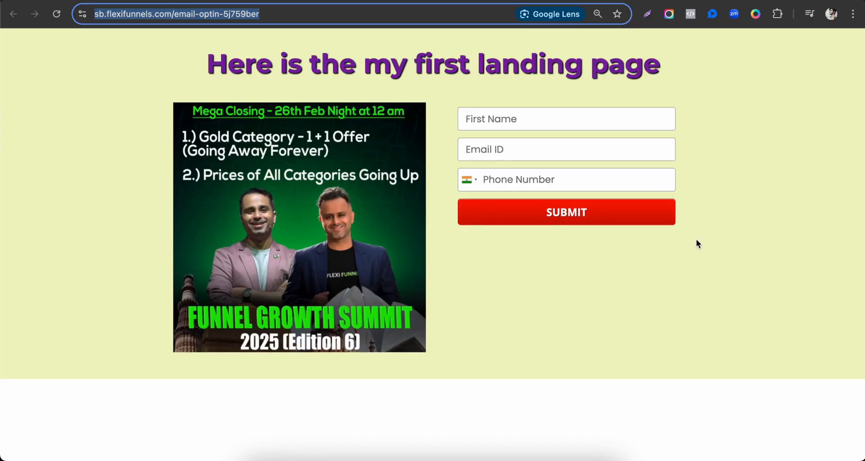